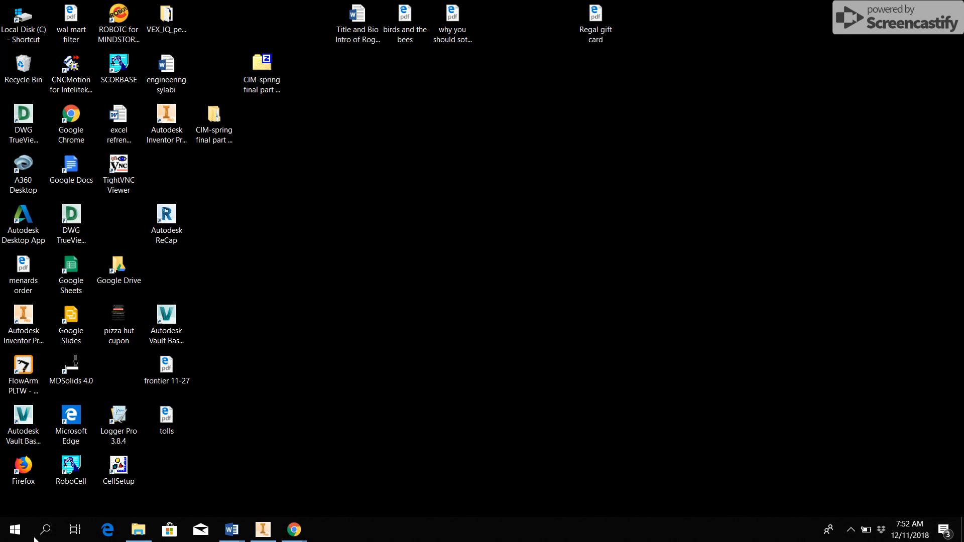
- Search for 'cura' and launch Ultimaker Cura 3.3.1
{"action": "left_click", "coordinate": [46, 532]}
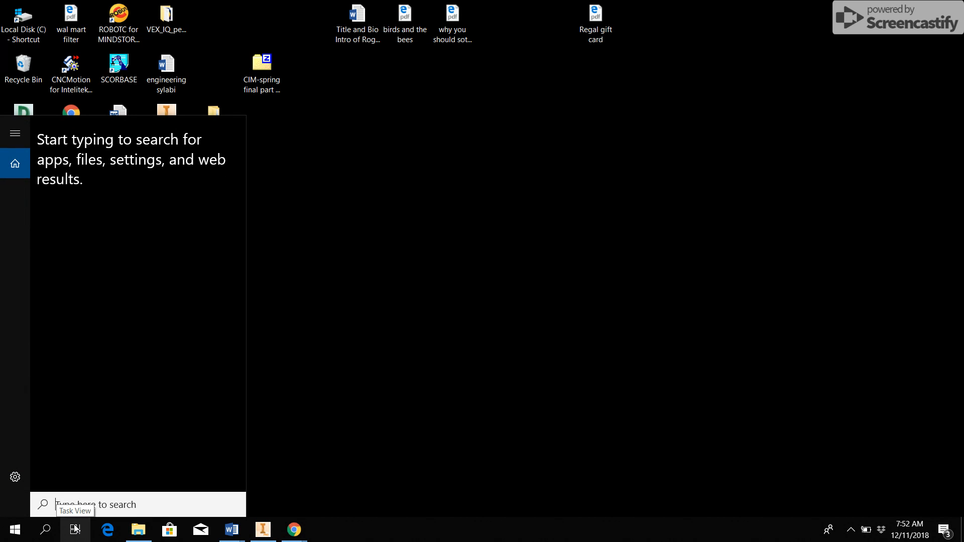
{"action": "type", "text": "cura"}
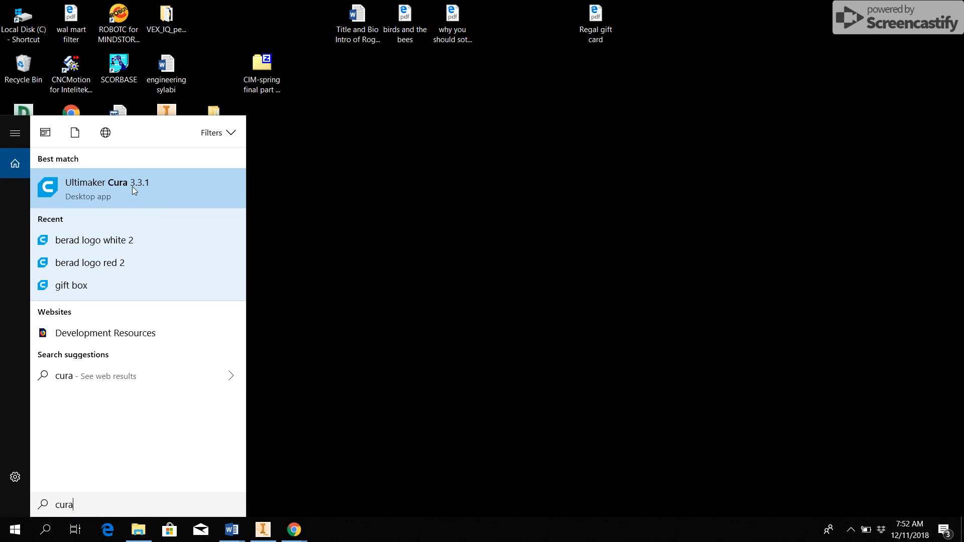
{"action": "left_click", "coordinate": [80, 184]}
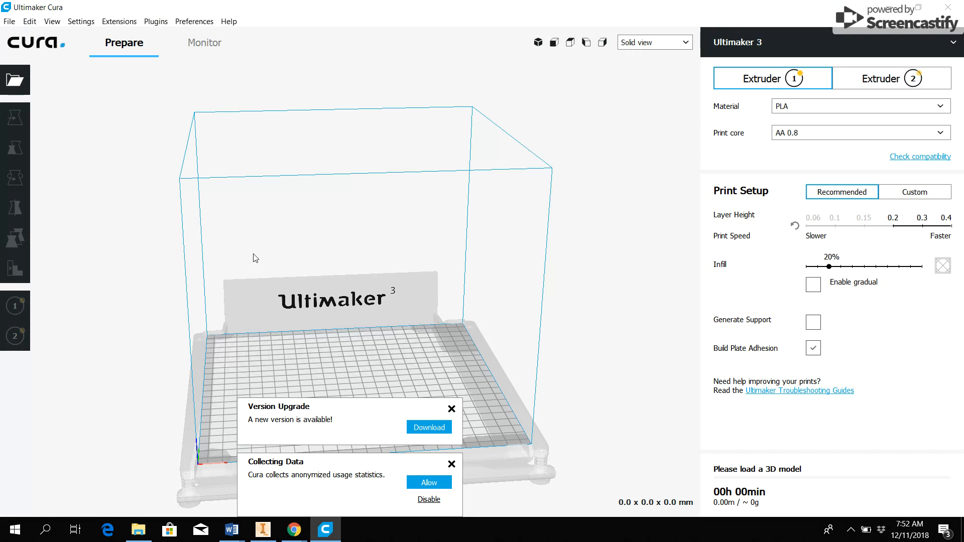
- Close the Version Upgrade and Collecting Data notices
{"action": "left_click", "coordinate": [452, 410]}
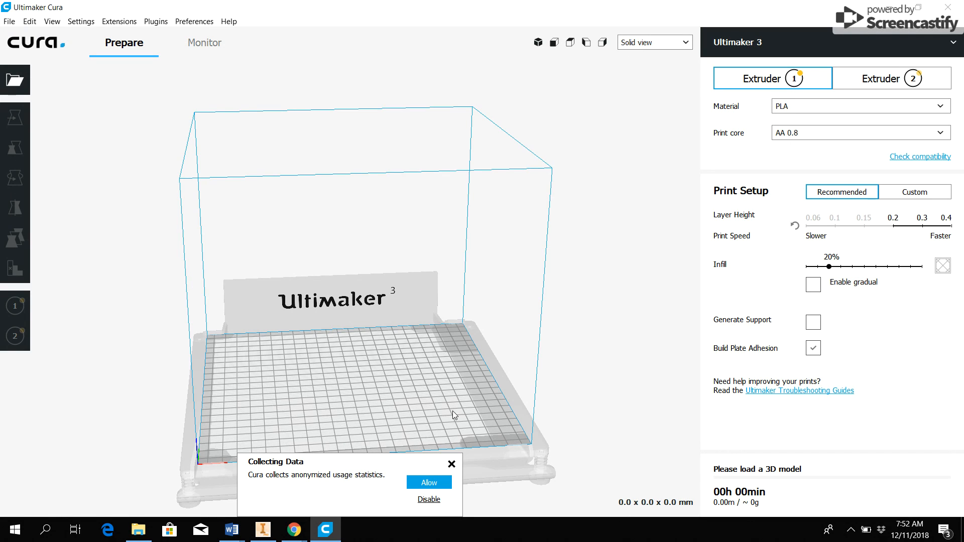
{"action": "left_click", "coordinate": [452, 463]}
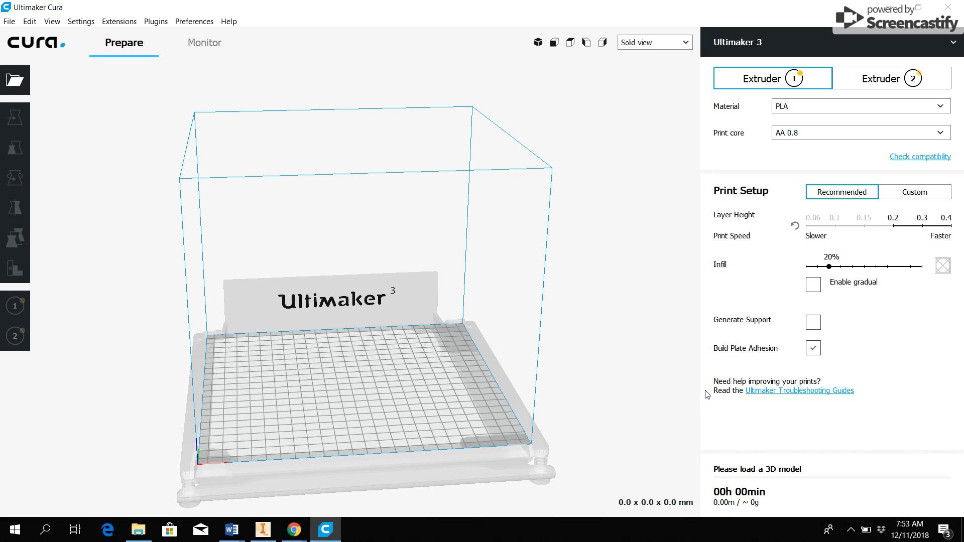
- Add an Ultimaker 2+ as a new local printer
{"action": "left_click", "coordinate": [952, 46]}
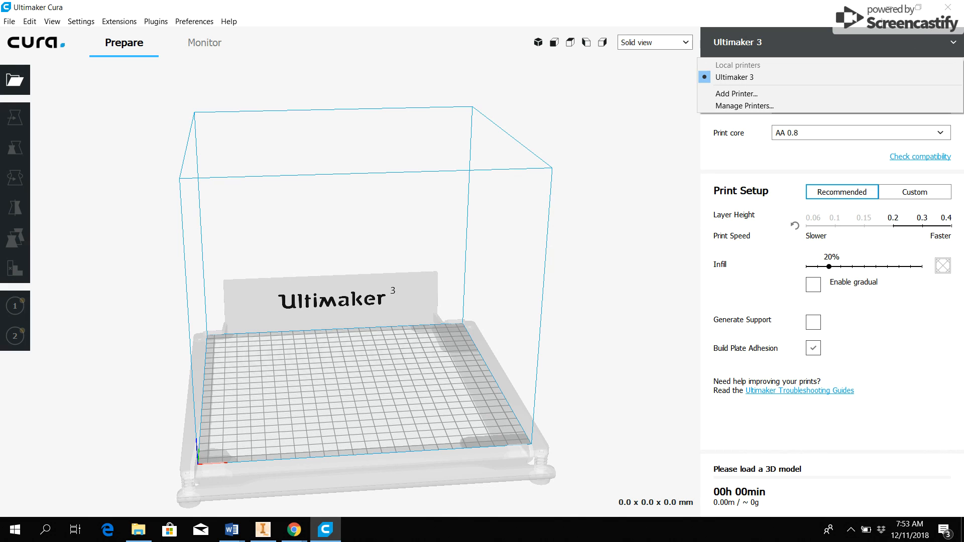
{"action": "left_click", "coordinate": [734, 94]}
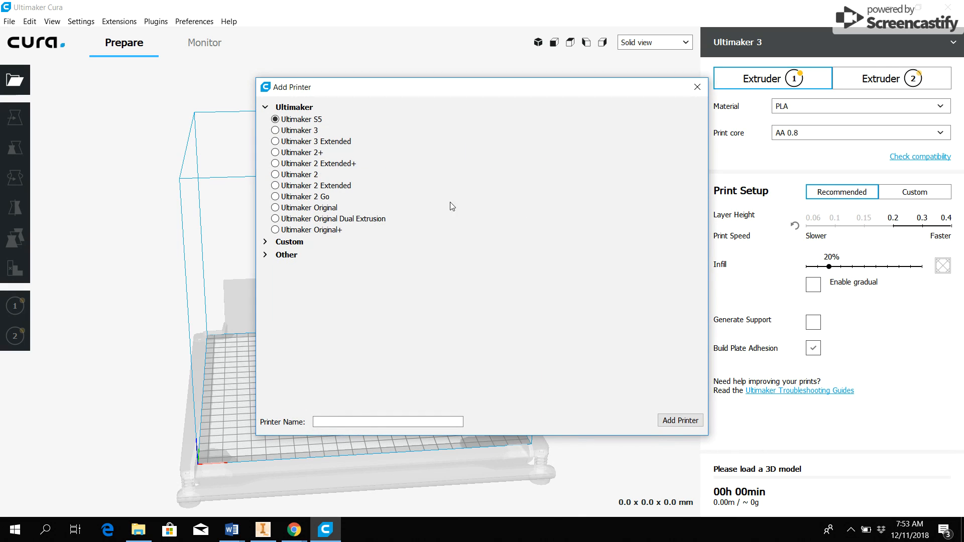
{"action": "left_click", "coordinate": [275, 152]}
{"action": "left_click", "coordinate": [679, 420]}
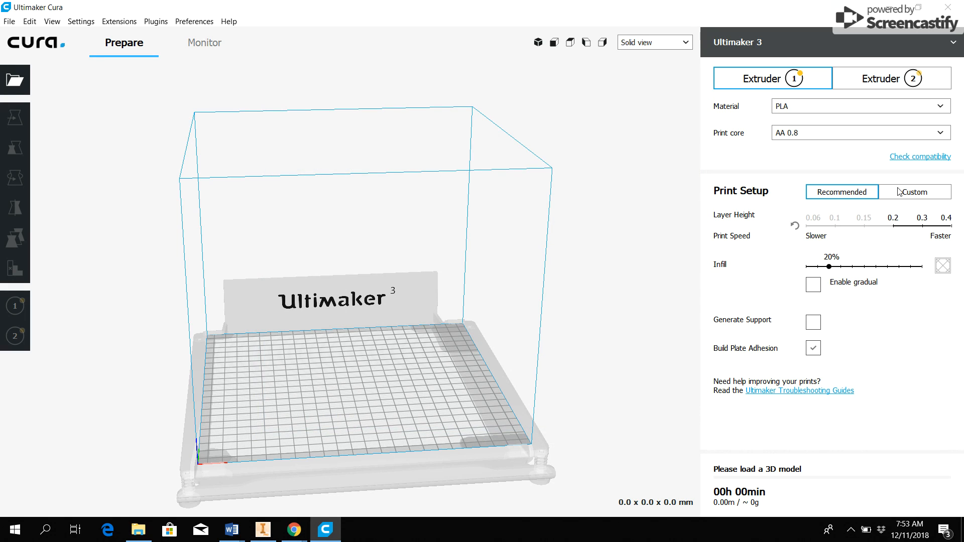
- Set the Ultimaker 2+ nozzle to 0.6 mm, then switch back to the Ultimaker 3
{"action": "left_click", "coordinate": [954, 44]}
{"action": "left_click", "coordinate": [953, 44]}
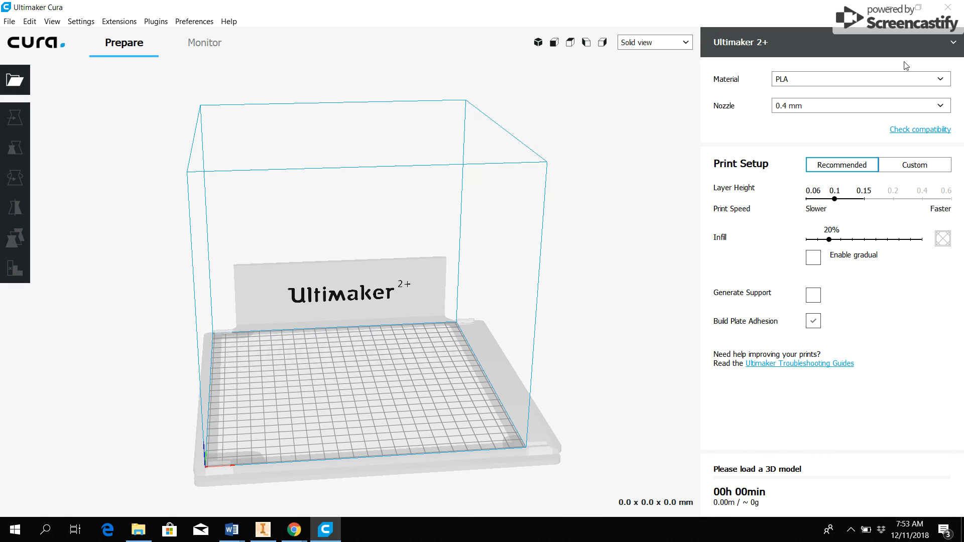
{"action": "left_click", "coordinate": [942, 108]}
{"action": "left_click", "coordinate": [828, 145]}
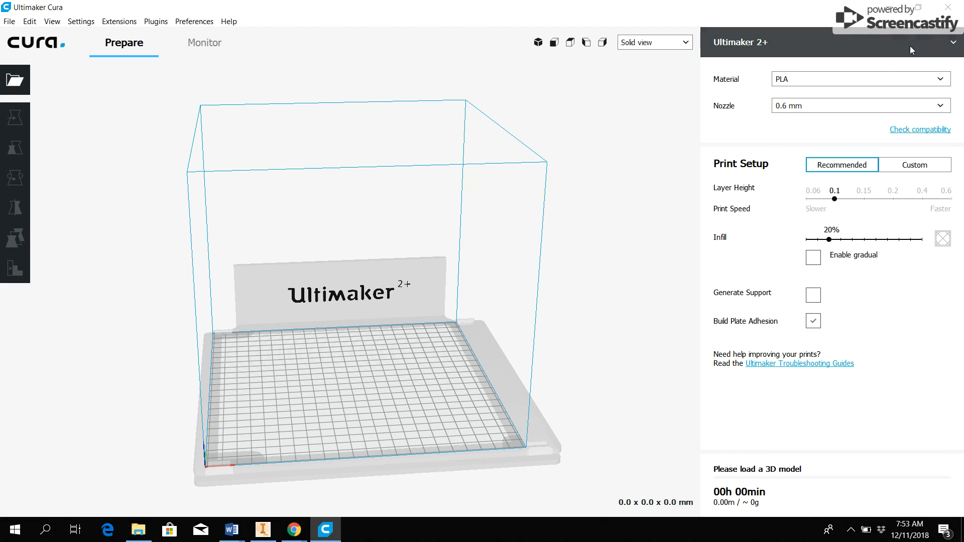
{"action": "left_click", "coordinate": [954, 45]}
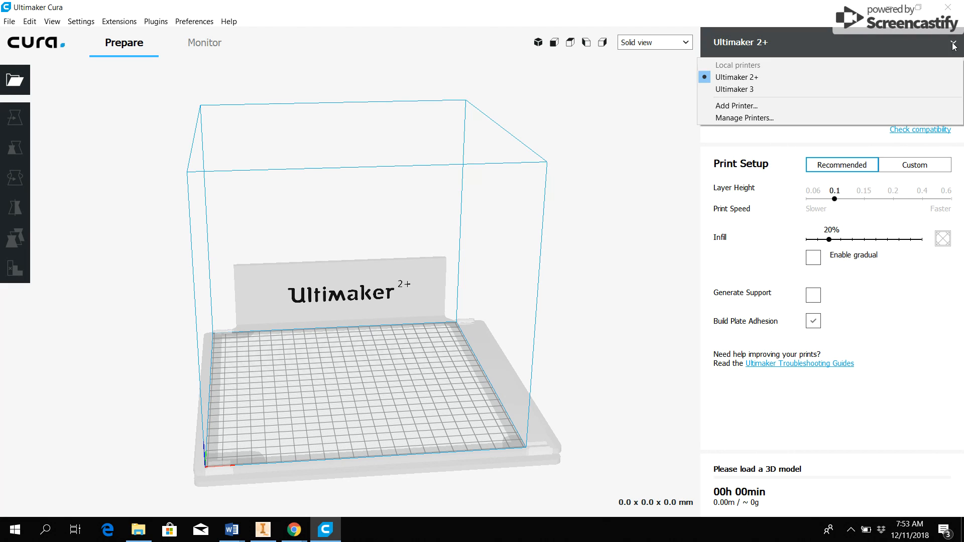
{"action": "left_click", "coordinate": [749, 89]}
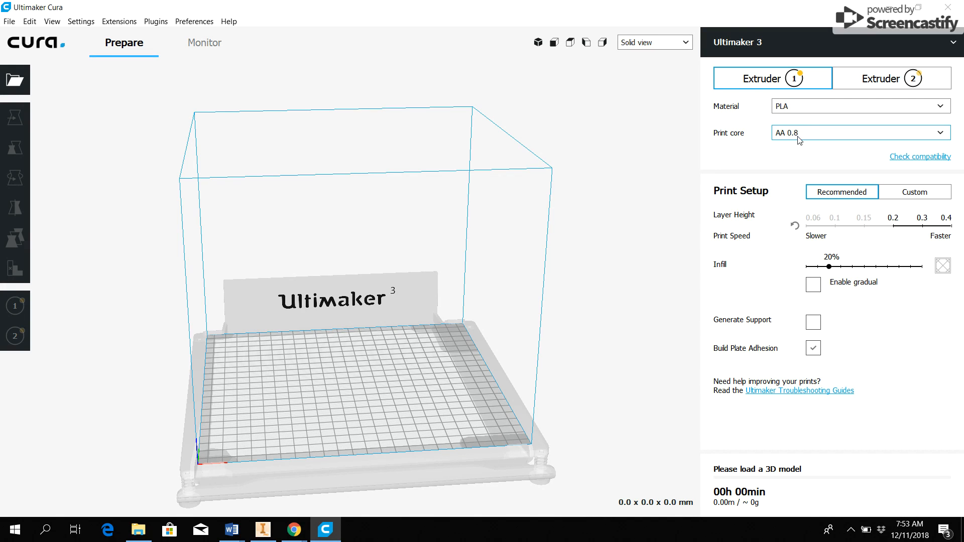
- Check Extruder 2's print core, leaving it at AA 0.8 with PLA
{"action": "left_click", "coordinate": [872, 84]}
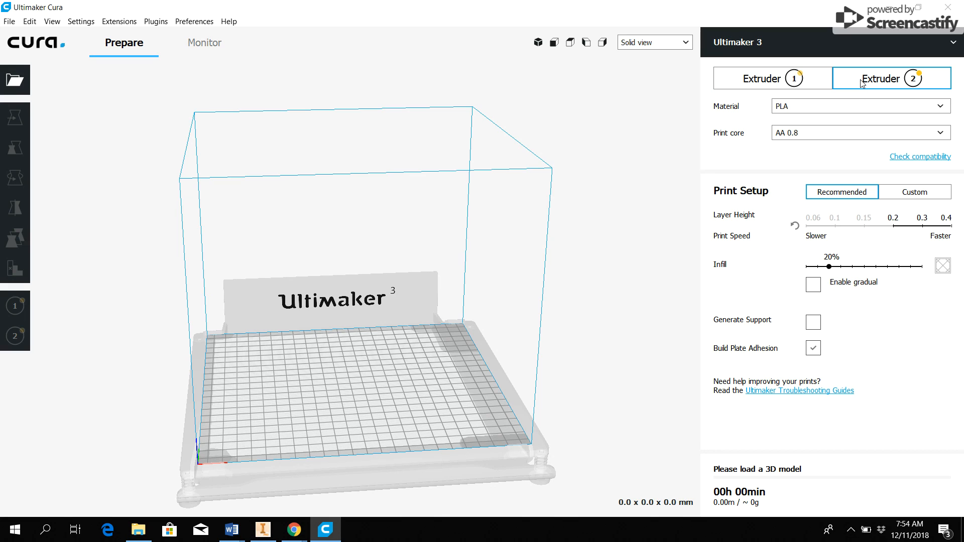
{"action": "left_click", "coordinate": [942, 133]}
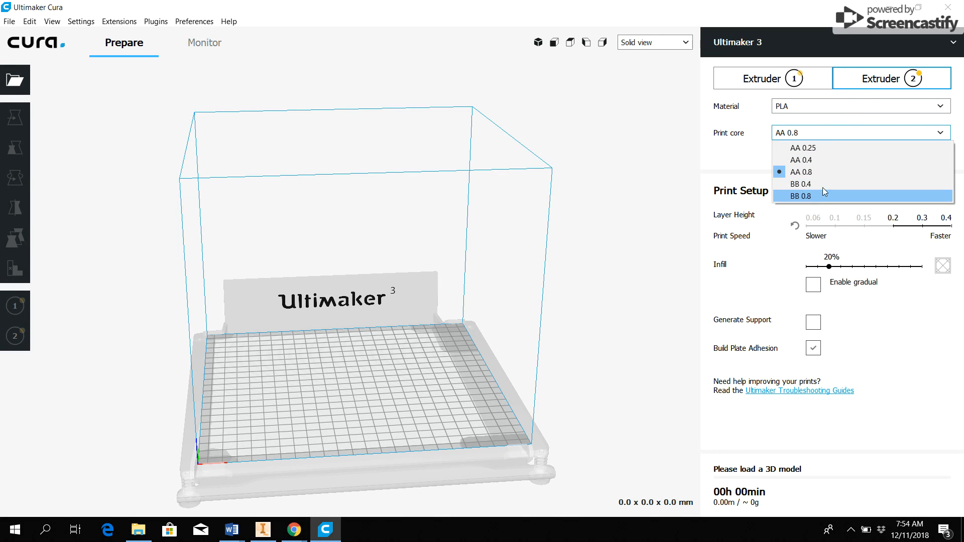
{"action": "left_click", "coordinate": [756, 155]}
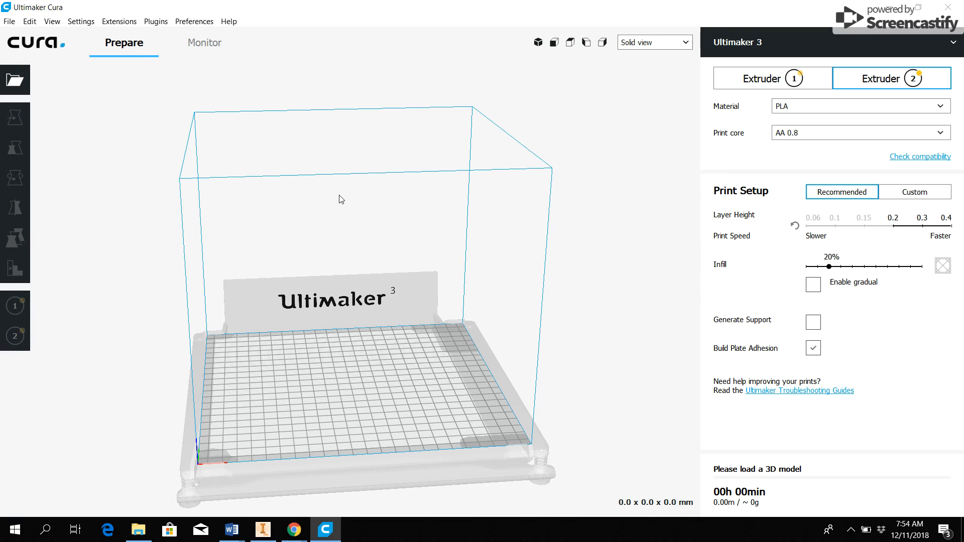
- Open 'berad logo red' from the x-mas ornements folder onto the build plate
{"action": "left_click", "coordinate": [9, 21]}
{"action": "left_click", "coordinate": [34, 47]}
{"action": "scroll", "coordinate": [186, 165], "scroll_direction": "down", "scroll_amount": 1}
{"action": "scroll", "coordinate": [195, 184], "scroll_direction": "down", "scroll_amount": 4}
{"action": "scroll", "coordinate": [171, 166], "scroll_direction": "up", "scroll_amount": 2}
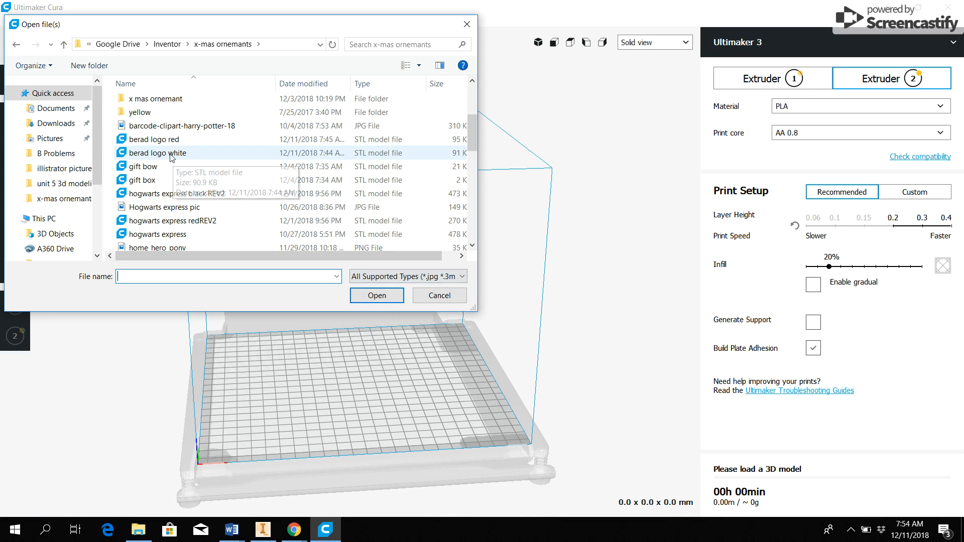
{"action": "left_click", "coordinate": [156, 140]}
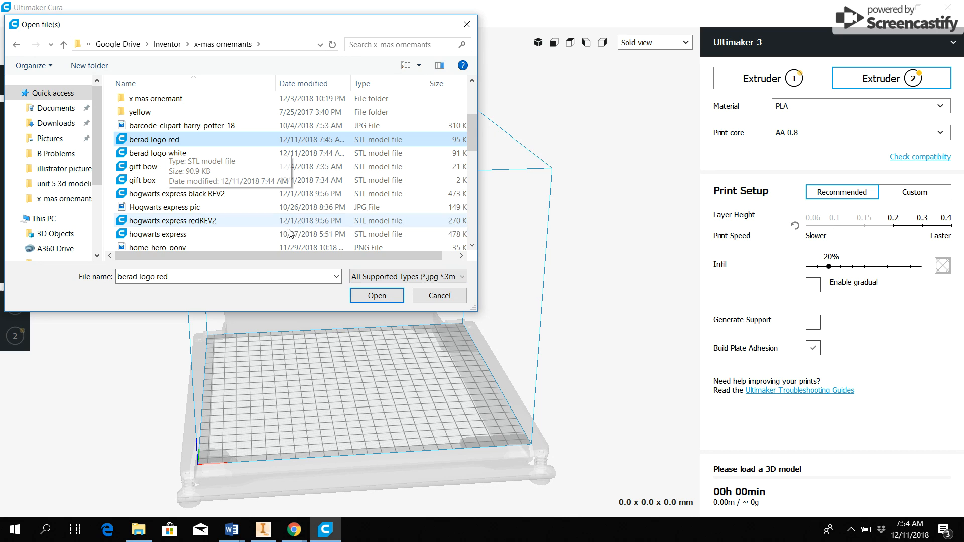
{"action": "left_click", "coordinate": [374, 296]}
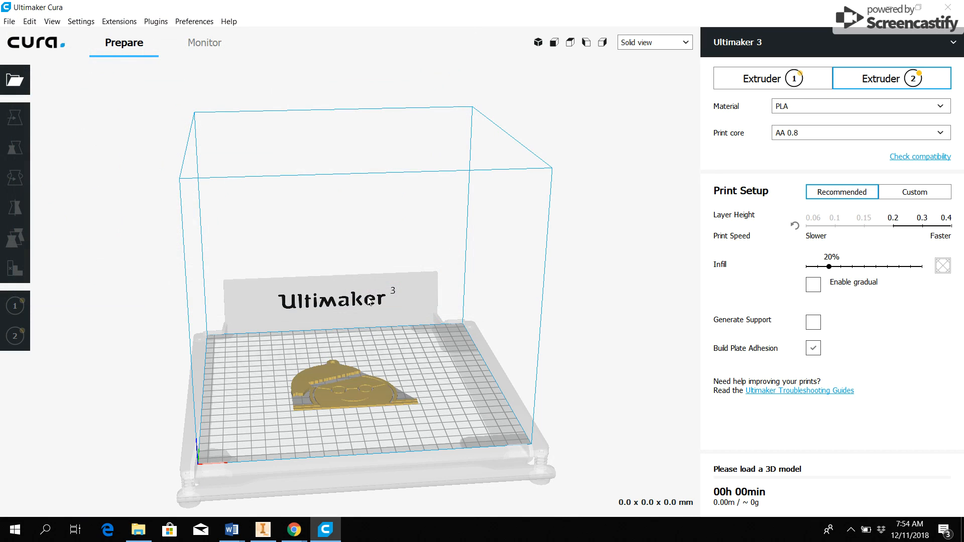
- Move the red logo model to X 1.5866, Y -14.1267 on the plate
{"action": "scroll", "coordinate": [360, 370], "scroll_direction": "up", "scroll_amount": 5}
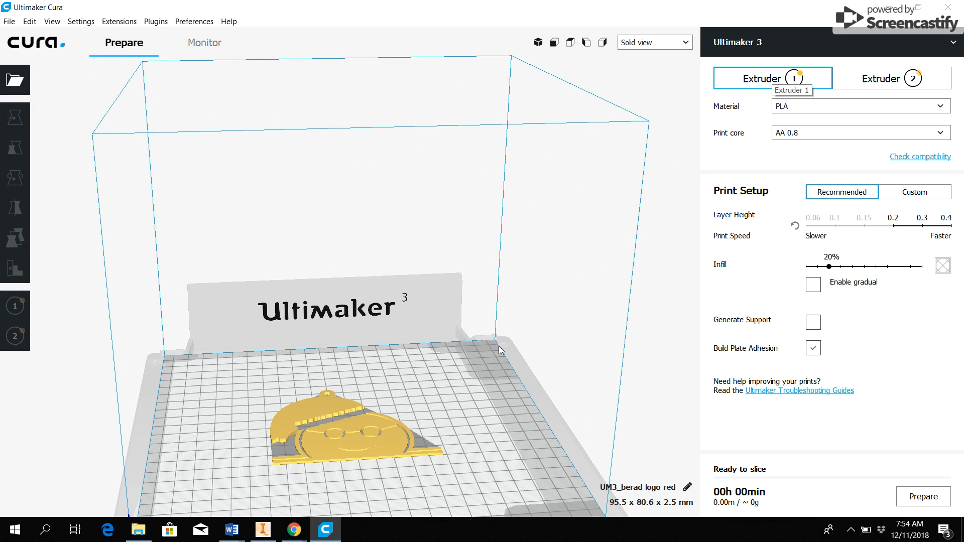
{"action": "scroll", "coordinate": [433, 387], "scroll_direction": "up", "scroll_amount": 2}
{"action": "scroll", "coordinate": [378, 372], "scroll_direction": "down", "scroll_amount": 4}
{"action": "scroll", "coordinate": [369, 372], "scroll_direction": "up", "scroll_amount": 1}
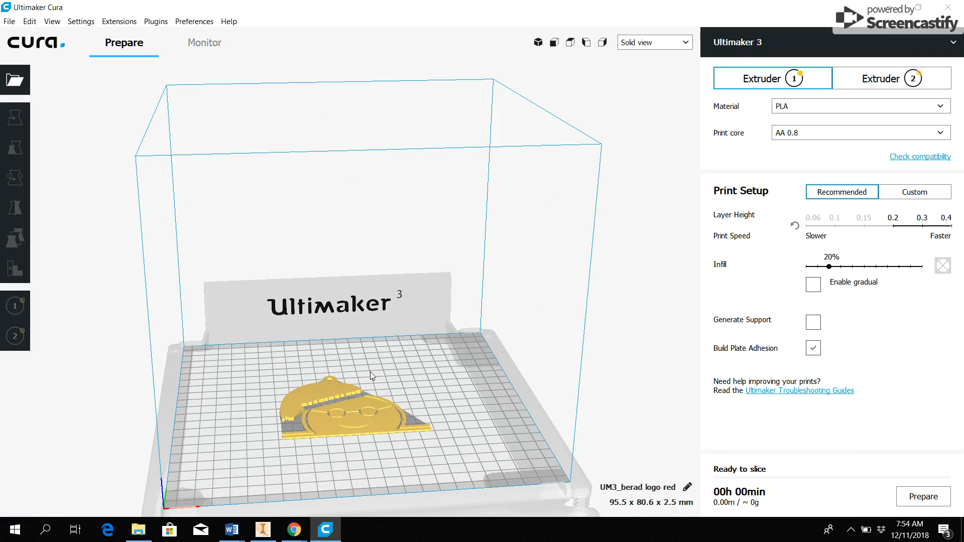
{"action": "scroll", "coordinate": [369, 369], "scroll_direction": "up", "scroll_amount": 3}
{"action": "scroll", "coordinate": [369, 370], "scroll_direction": "down", "scroll_amount": 3}
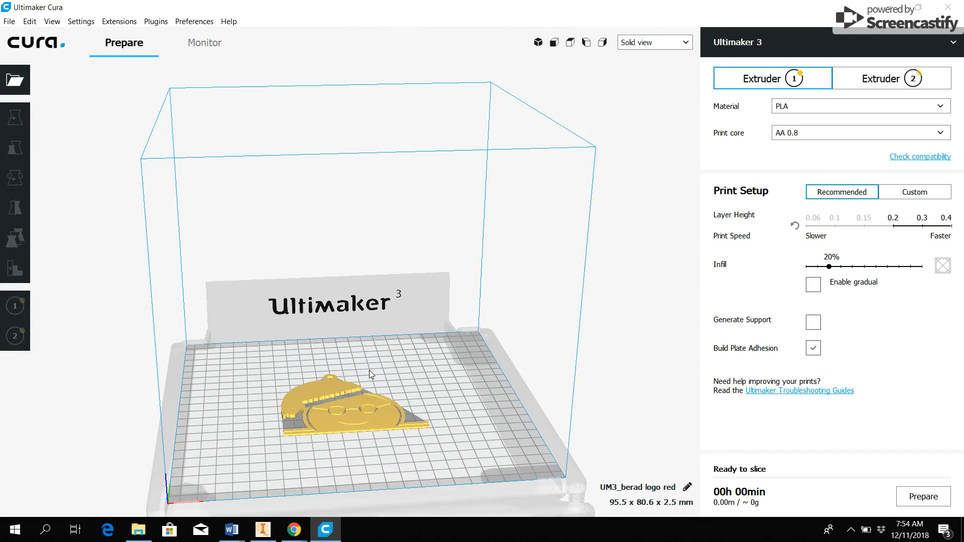
{"action": "scroll", "coordinate": [370, 370], "scroll_direction": "up", "scroll_amount": 1}
{"action": "scroll", "coordinate": [371, 370], "scroll_direction": "up", "scroll_amount": 3}
{"action": "scroll", "coordinate": [369, 369], "scroll_direction": "down", "scroll_amount": 3}
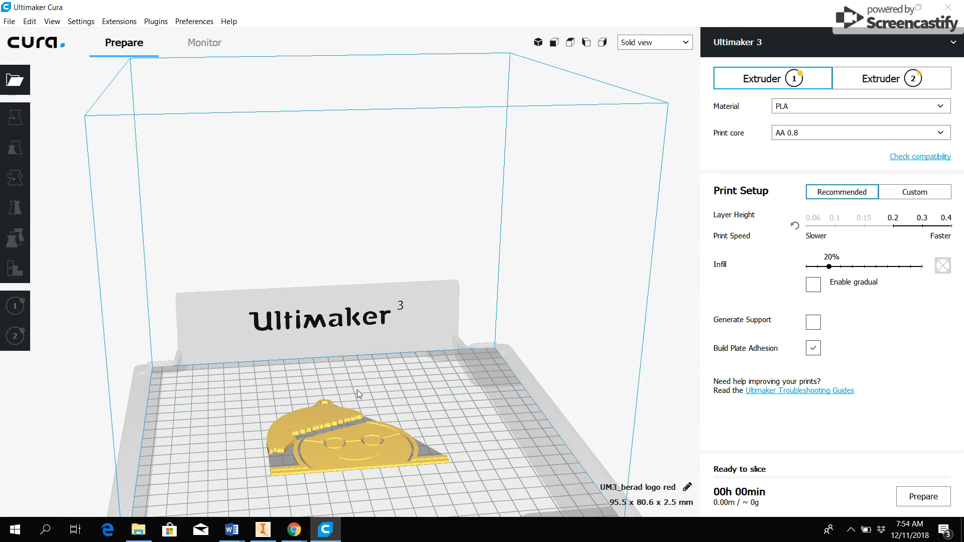
{"action": "scroll", "coordinate": [363, 370], "scroll_direction": "up", "scroll_amount": 1}
{"action": "right_click_drag", "start_coordinate": [363, 369], "coordinate": [319, 402]}
{"action": "left_click", "coordinate": [386, 393]}
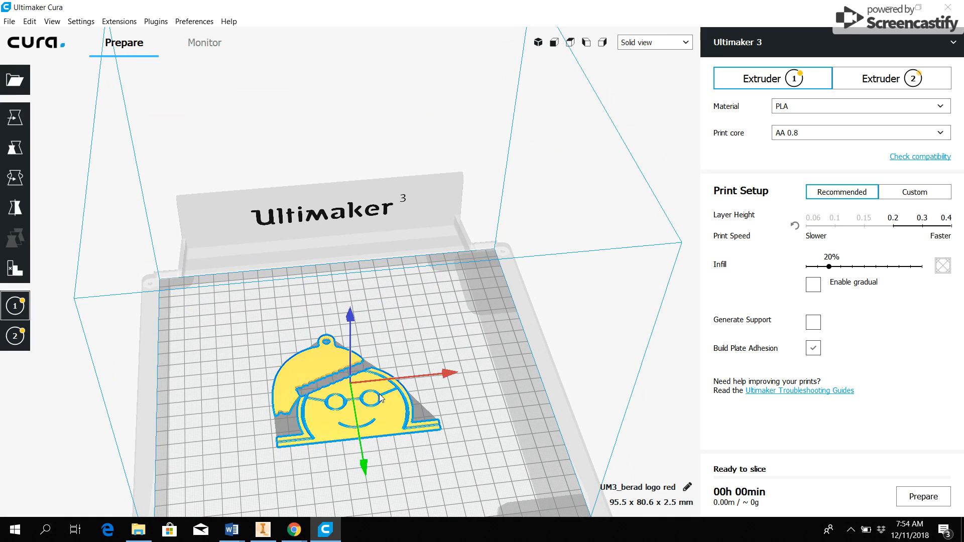
{"action": "left_click_drag", "start_coordinate": [387, 392], "coordinate": [367, 371]}
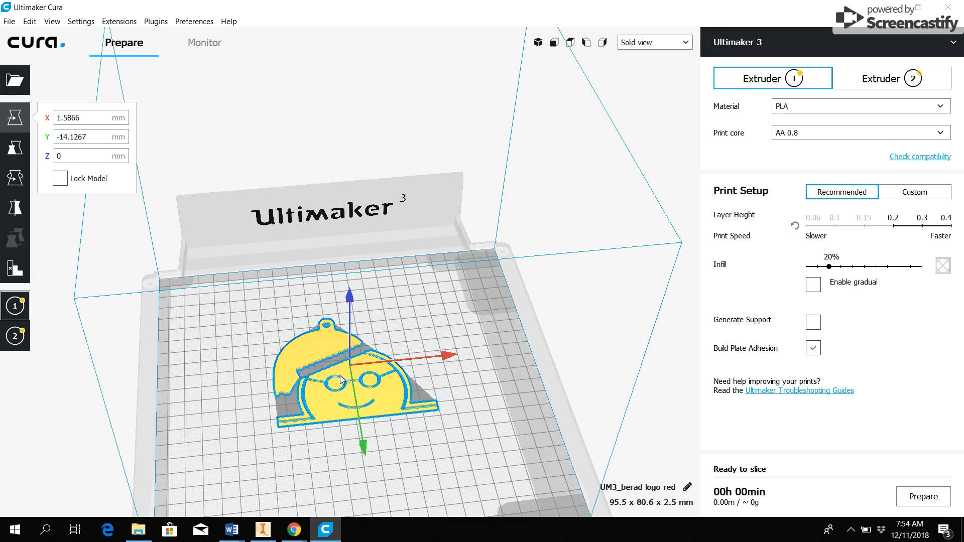
- Rotate the red logo onto its edge, then lay it flat again
{"action": "left_click", "coordinate": [299, 325]}
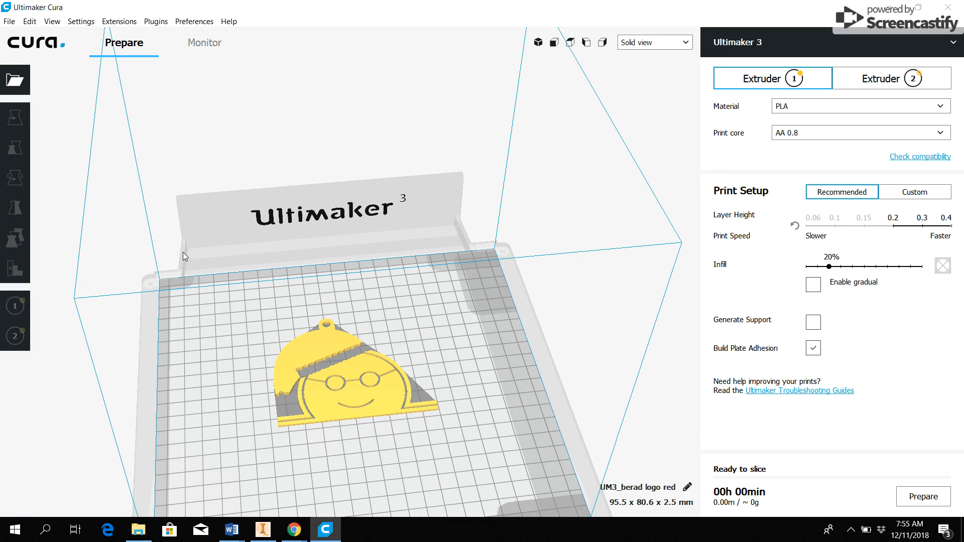
{"action": "left_click", "coordinate": [299, 349]}
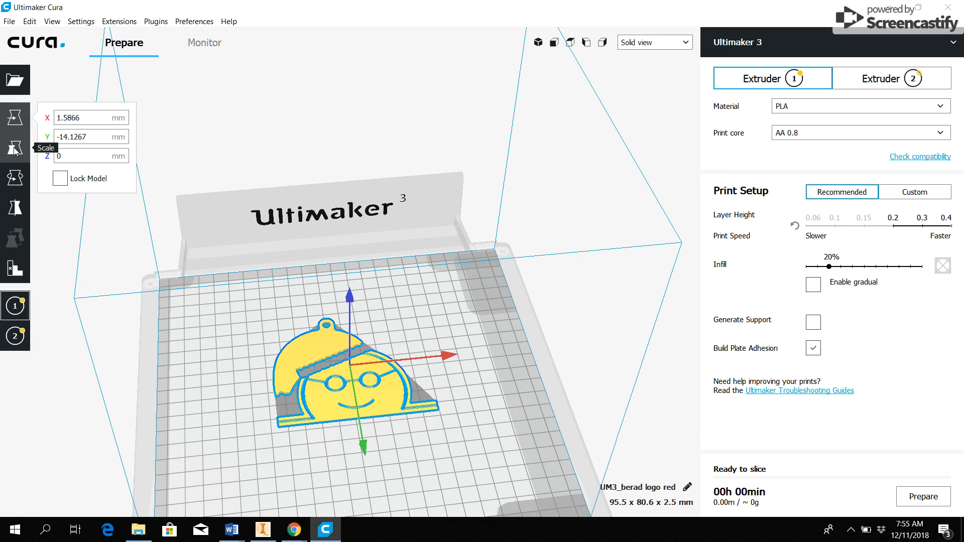
{"action": "left_click", "coordinate": [17, 182]}
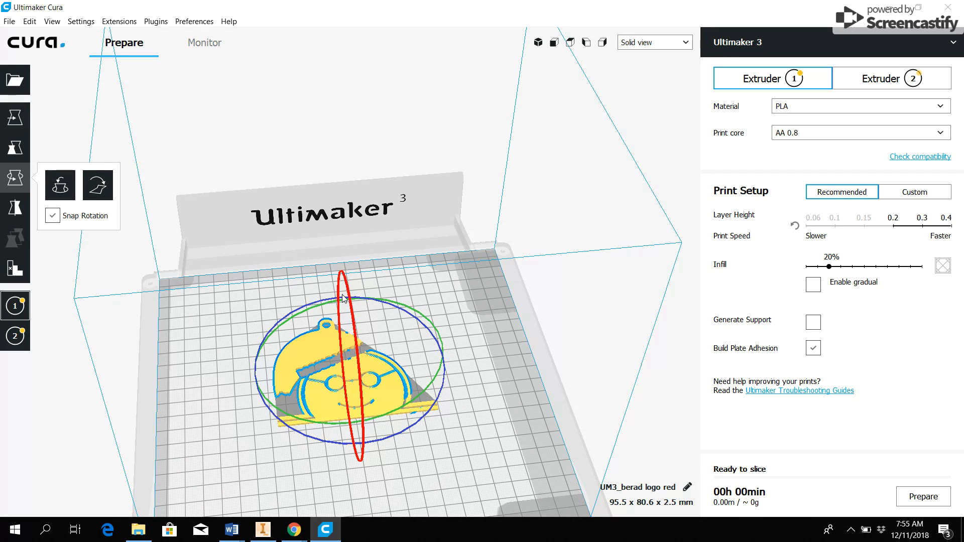
{"action": "left_click_drag", "start_coordinate": [351, 316], "coordinate": [357, 436]}
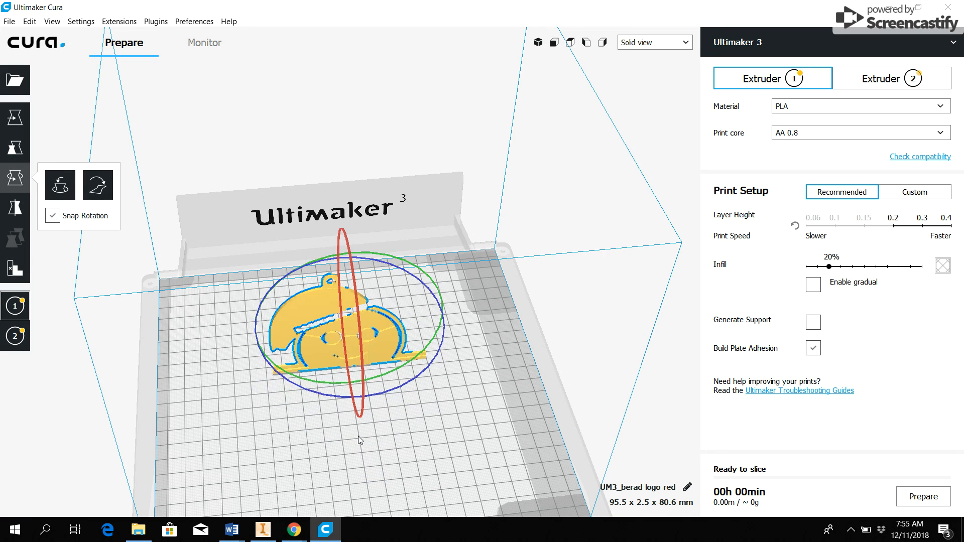
{"action": "left_click", "coordinate": [98, 186]}
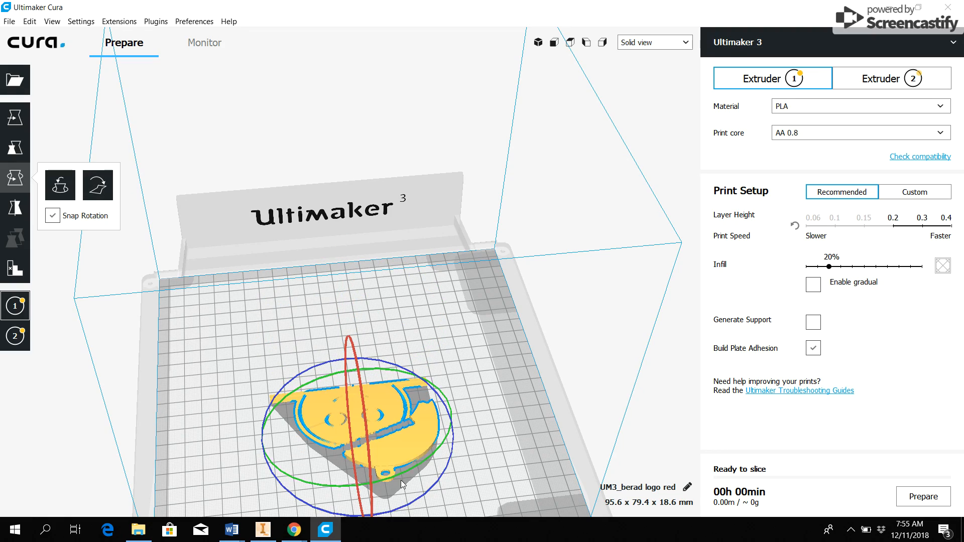
{"action": "right_click_drag", "start_coordinate": [411, 471], "coordinate": [248, 382]}
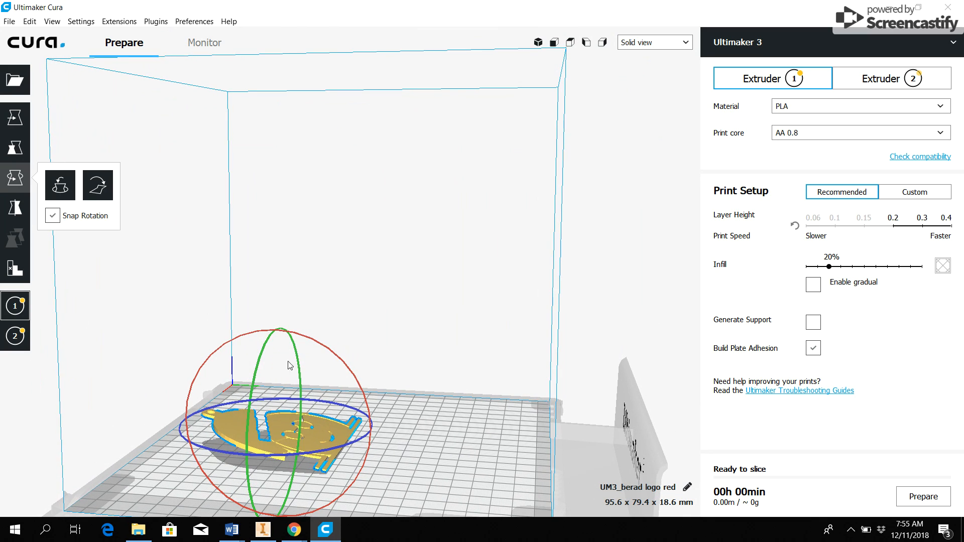
- Stand the logo upright at 95.6 x 7.0 x 80.6 mm, undoing an extra tilt
{"action": "left_click", "coordinate": [338, 359]}
{"action": "left_click_drag", "start_coordinate": [372, 433], "coordinate": [366, 458]}
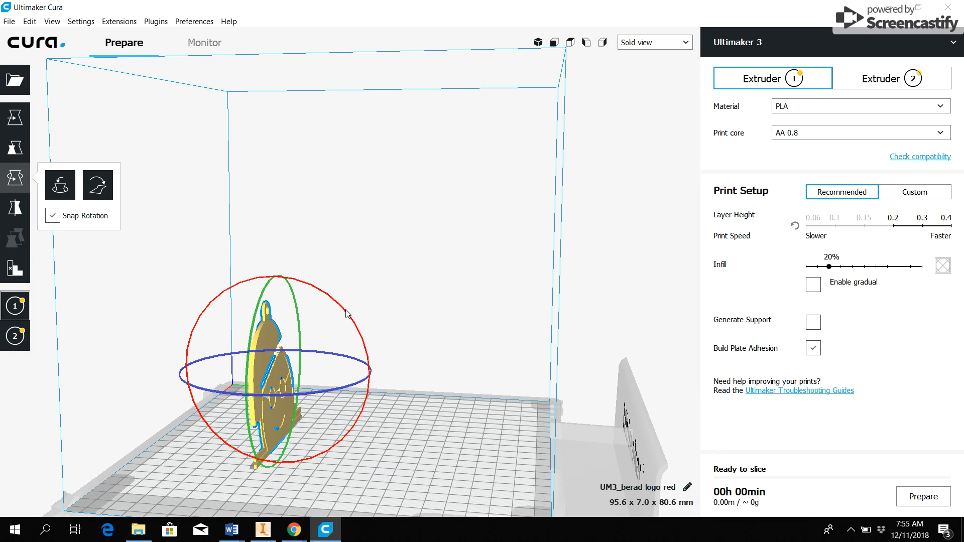
{"action": "mouse_move", "coordinate": [355, 329]}
{"action": "left_mouse_down"}
{"action": "mouse_move", "coordinate": [372, 352]}
{"action": "mouse_move", "coordinate": [345, 335]}
{"action": "left_mouse_up"}
{"action": "key", "text": "ctrl+z"}
{"action": "right_click_drag", "start_coordinate": [332, 321], "coordinate": [269, 375]}
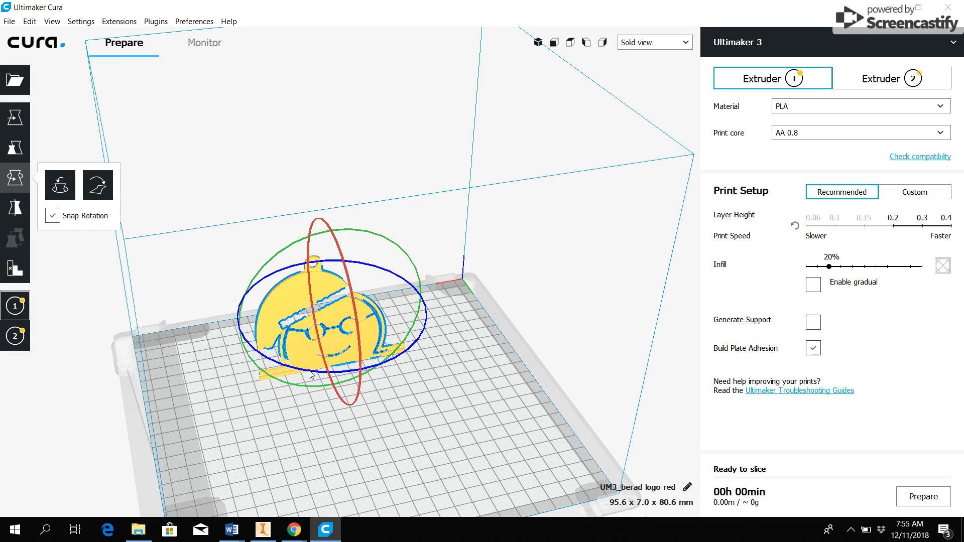
{"action": "right_click_drag", "start_coordinate": [276, 355], "coordinate": [268, 421]}
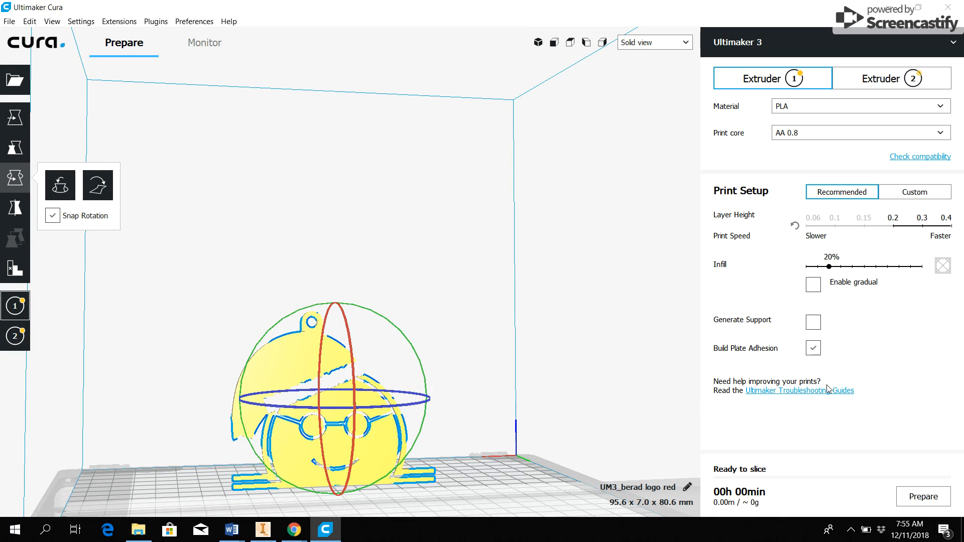
- Enable support on Extruder 1 and slice, estimating 52 minutes and about 10 g
{"action": "left_click", "coordinate": [812, 325]}
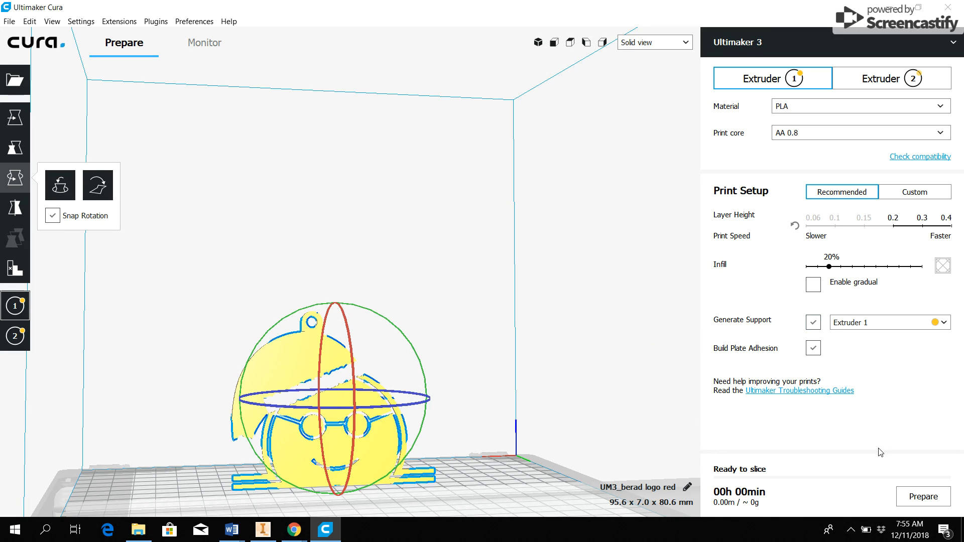
{"action": "left_click", "coordinate": [934, 497]}
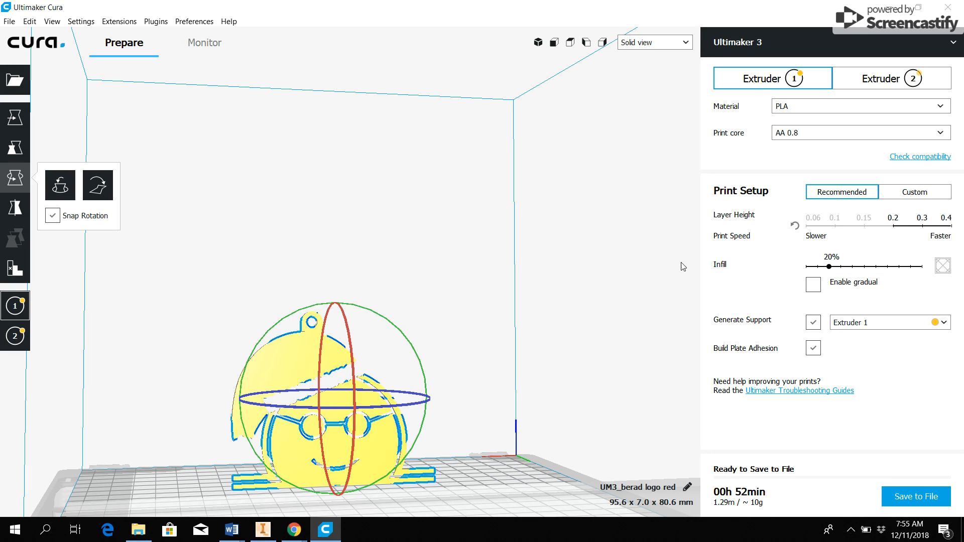
{"action": "left_click", "coordinate": [672, 44]}
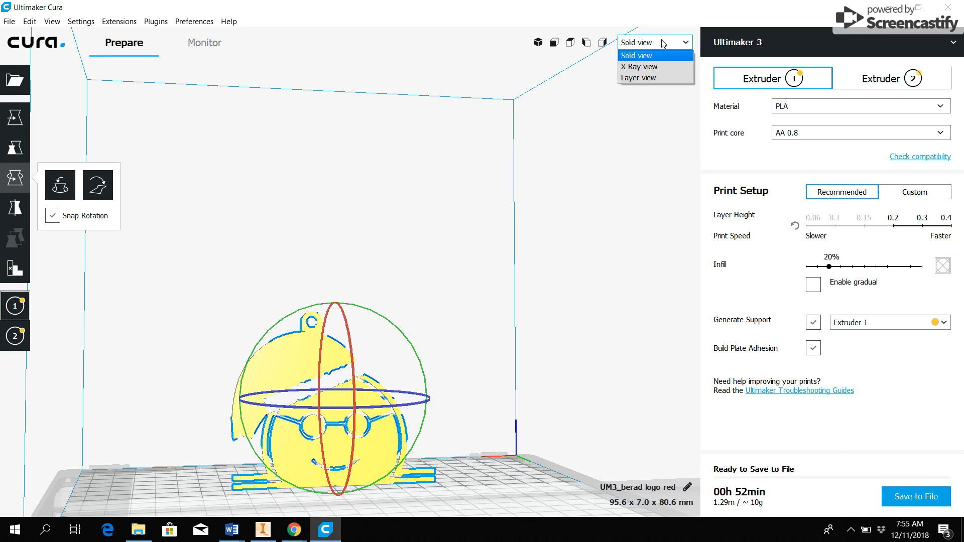
- Preview the sliced logo in Layer view with Extruder 1 and Extruder 2 paths shown
{"action": "mouse_move", "coordinate": [727, 506]}
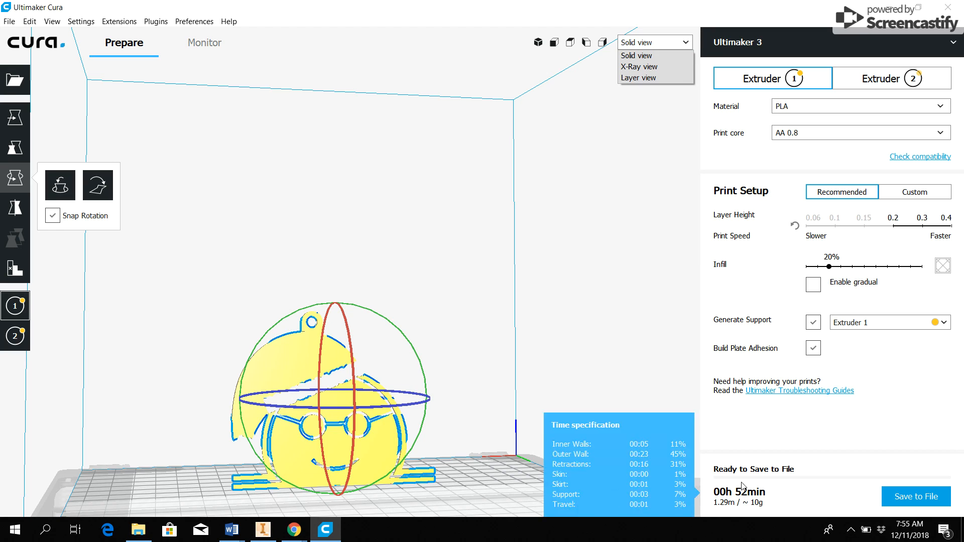
{"action": "left_click", "coordinate": [646, 78]}
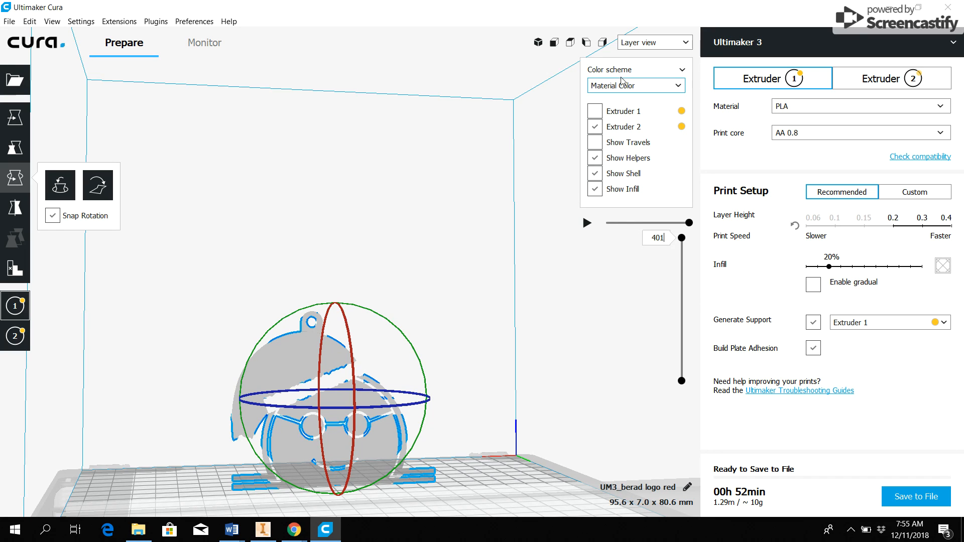
{"action": "left_click", "coordinate": [596, 111]}
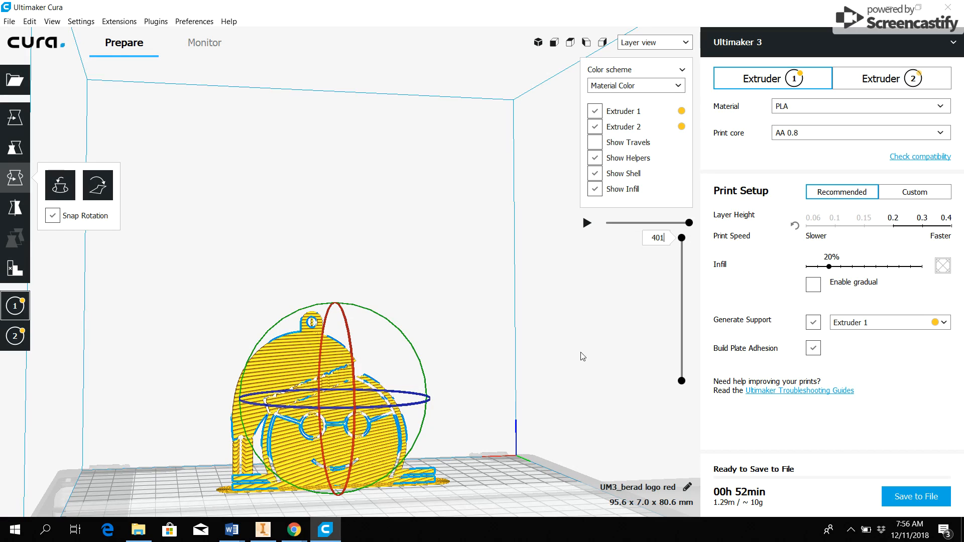
{"action": "right_click_drag", "start_coordinate": [551, 381], "coordinate": [470, 352]}
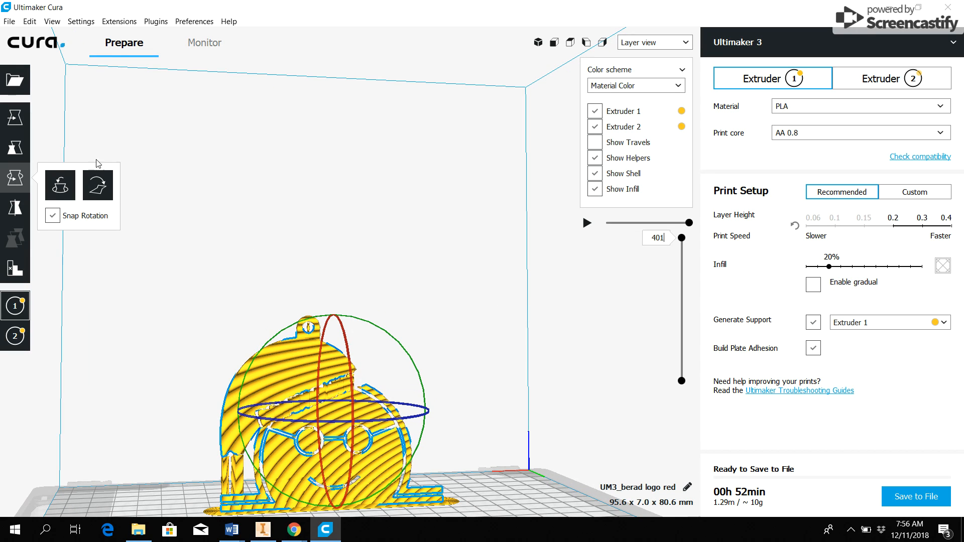
{"action": "left_click", "coordinate": [17, 118]}
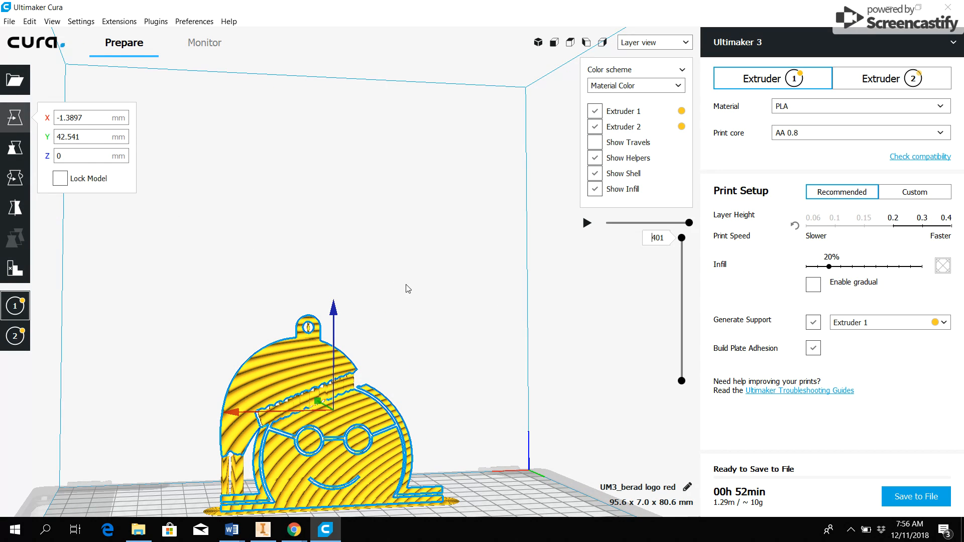
{"action": "right_click_drag", "start_coordinate": [546, 358], "coordinate": [525, 385]}
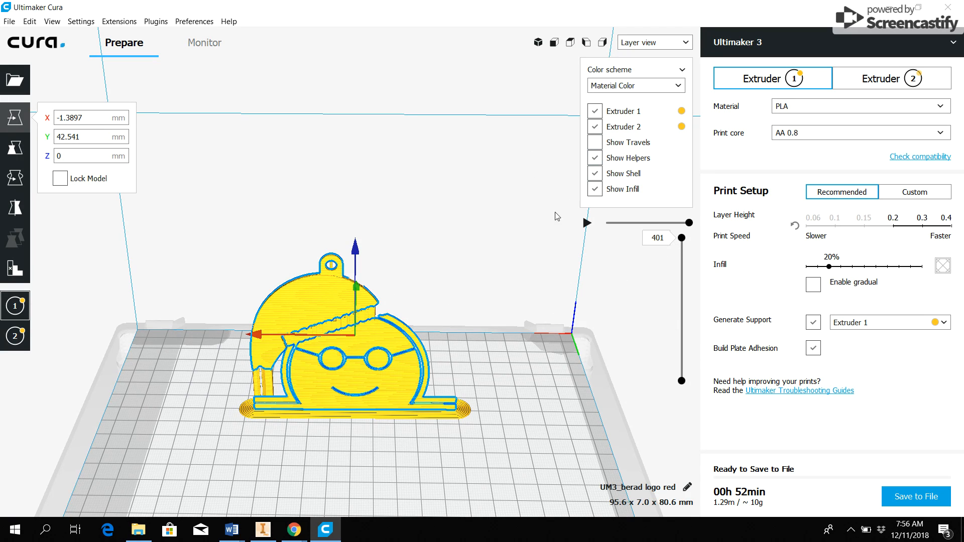
- Switch back to Solid view and lay the logo flat at 95.5 x 80.6 x 2.5 mm
{"action": "left_click", "coordinate": [643, 46]}
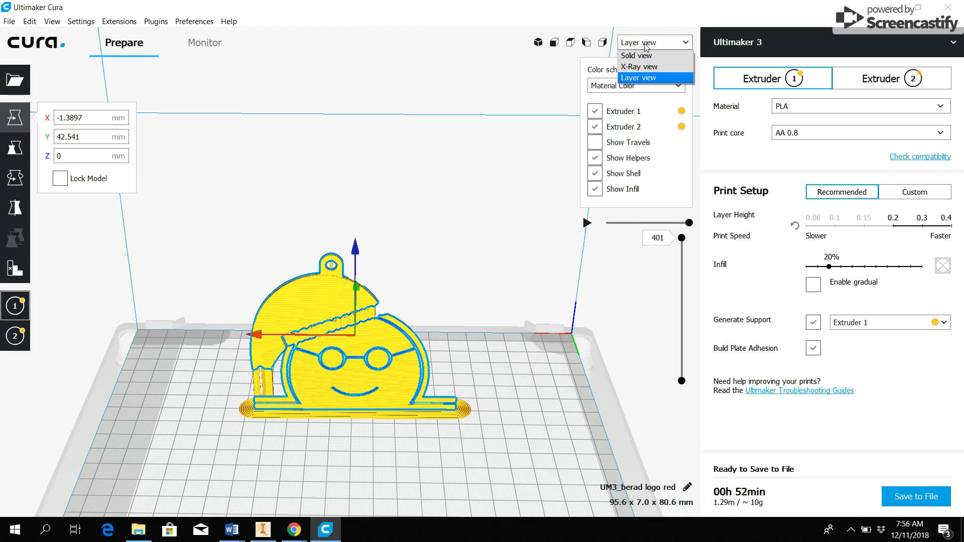
{"action": "left_click", "coordinate": [639, 56]}
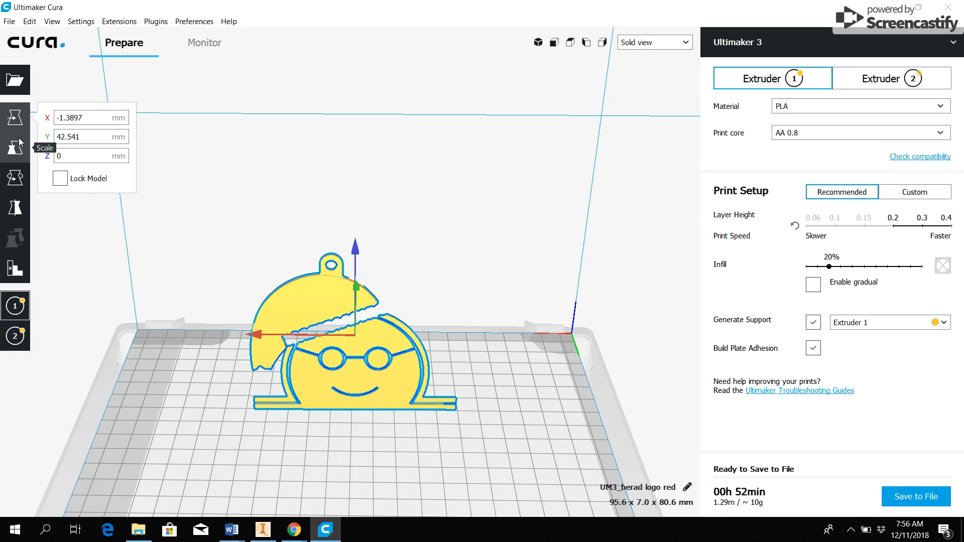
{"action": "left_click", "coordinate": [18, 182]}
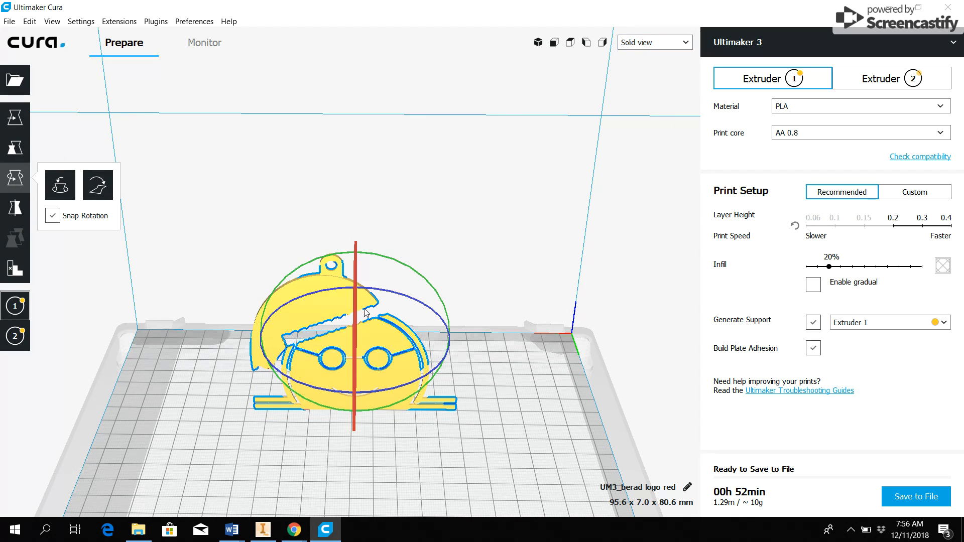
{"action": "left_click_drag", "start_coordinate": [355, 329], "coordinate": [365, 257]}
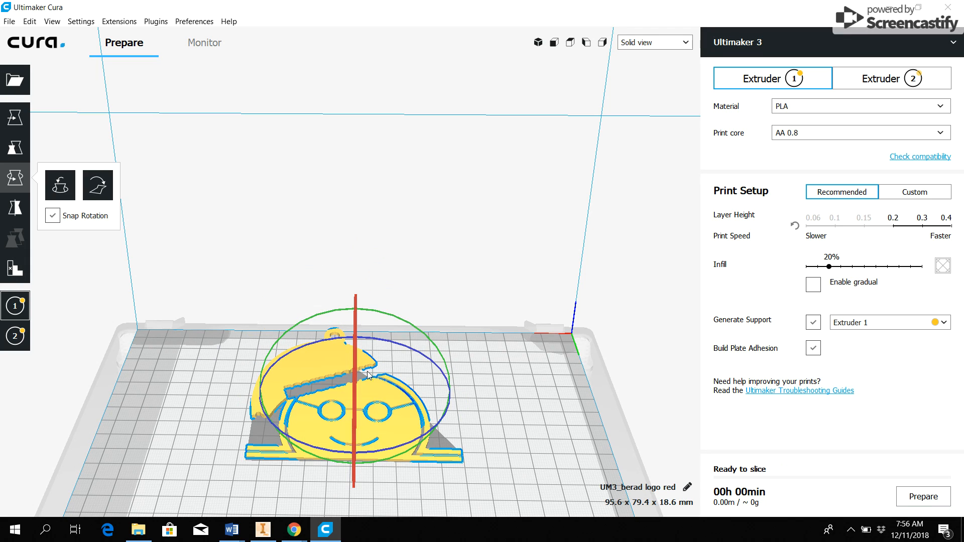
{"action": "right_click_drag", "start_coordinate": [413, 400], "coordinate": [191, 353]}
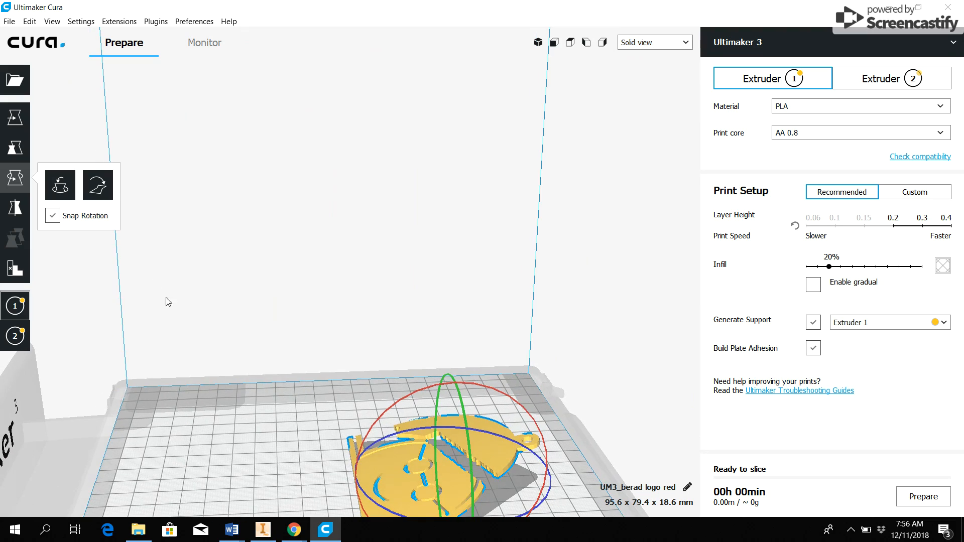
{"action": "left_click", "coordinate": [99, 194]}
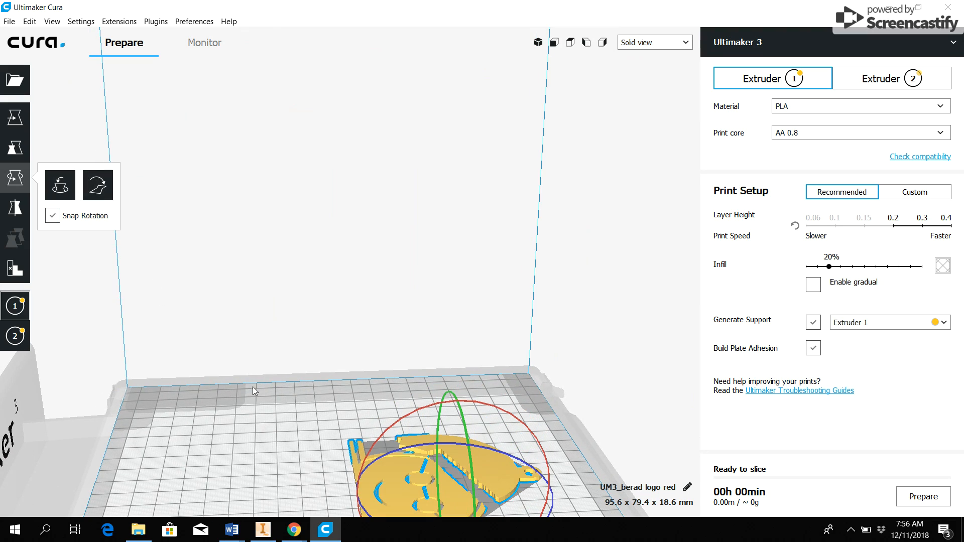
{"action": "right_click_drag", "start_coordinate": [267, 445], "coordinate": [412, 362]}
{"action": "right_click_drag", "start_coordinate": [374, 400], "coordinate": [190, 271]}
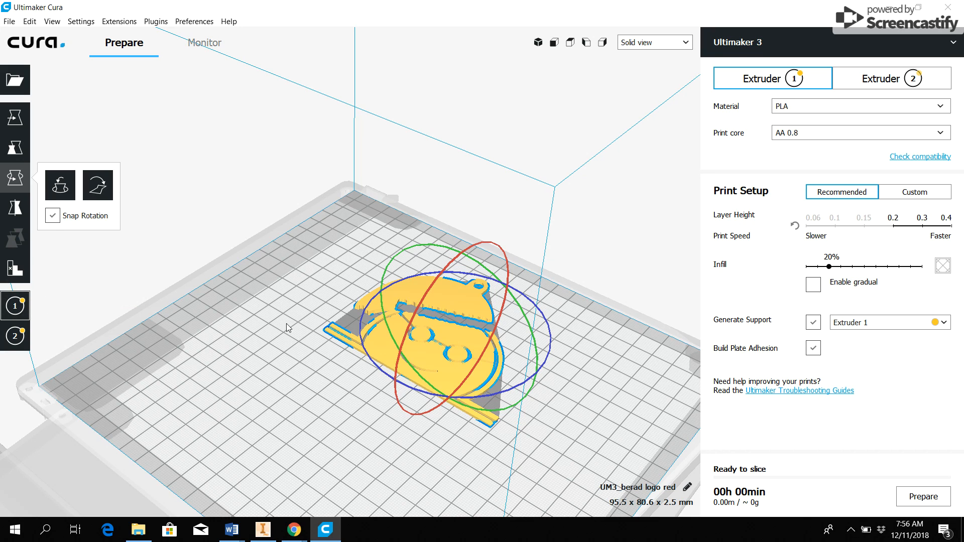
{"action": "left_click", "coordinate": [14, 23]}
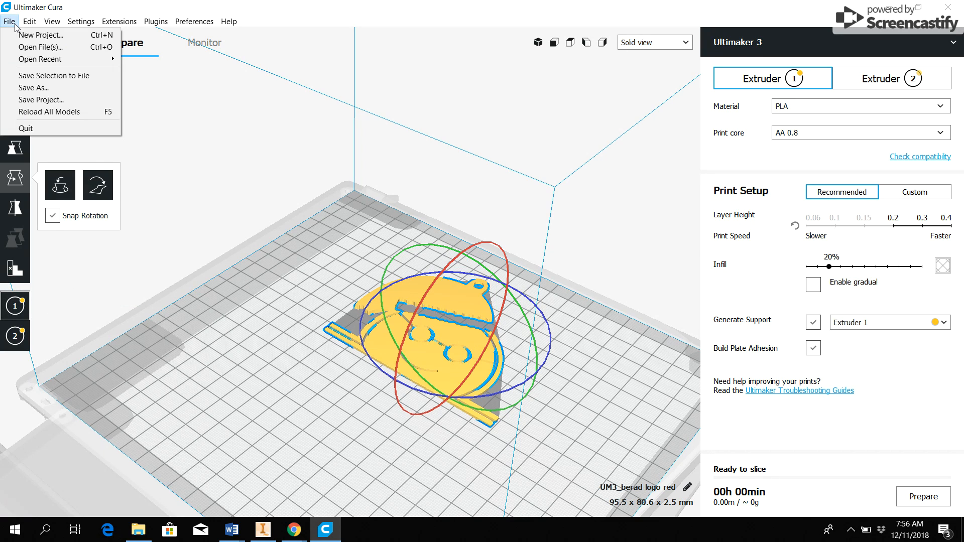
- Load the berad logo white model and select the lower logo part by itself
{"action": "left_click", "coordinate": [28, 49]}
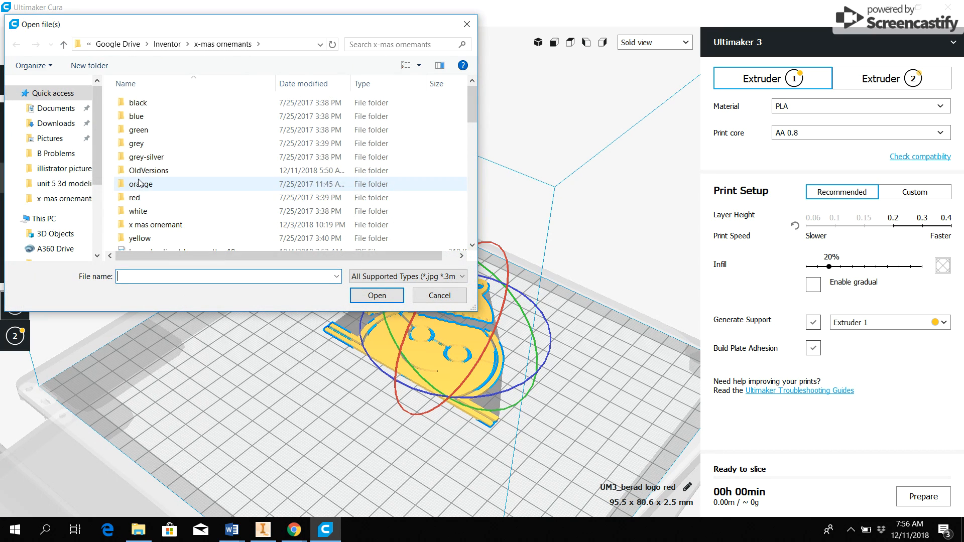
{"action": "scroll", "coordinate": [144, 171], "scroll_direction": "down", "scroll_amount": 3}
{"action": "left_click", "coordinate": [150, 162]}
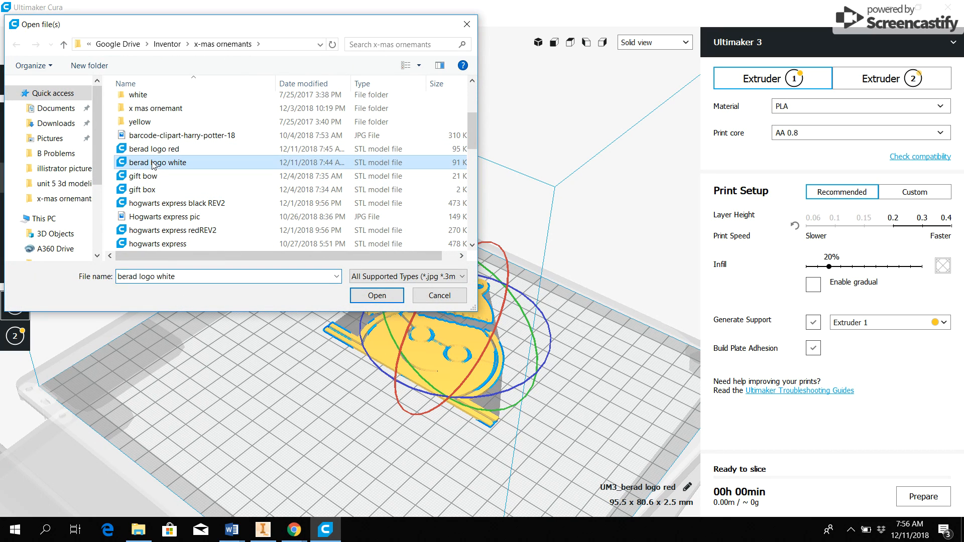
{"action": "left_click", "coordinate": [385, 296]}
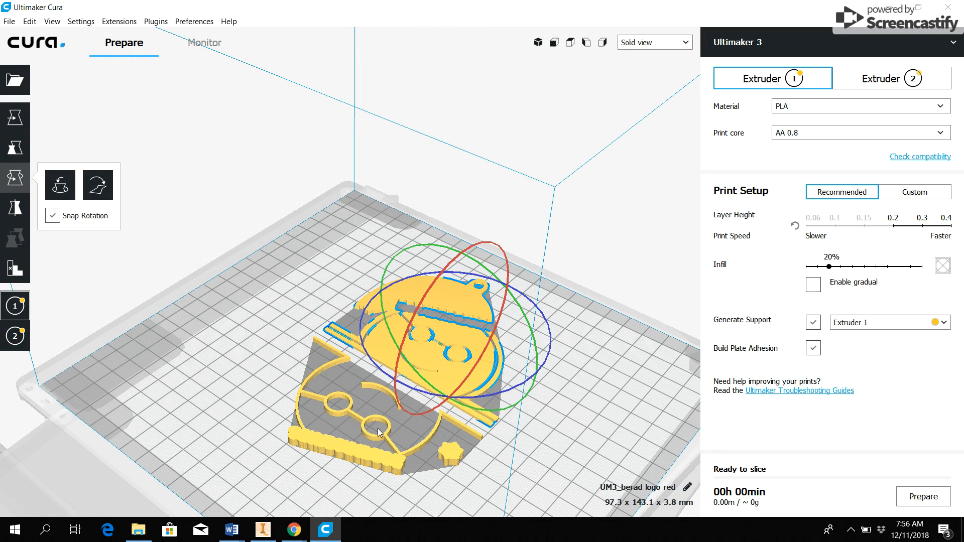
{"action": "left_click", "coordinate": [333, 445]}
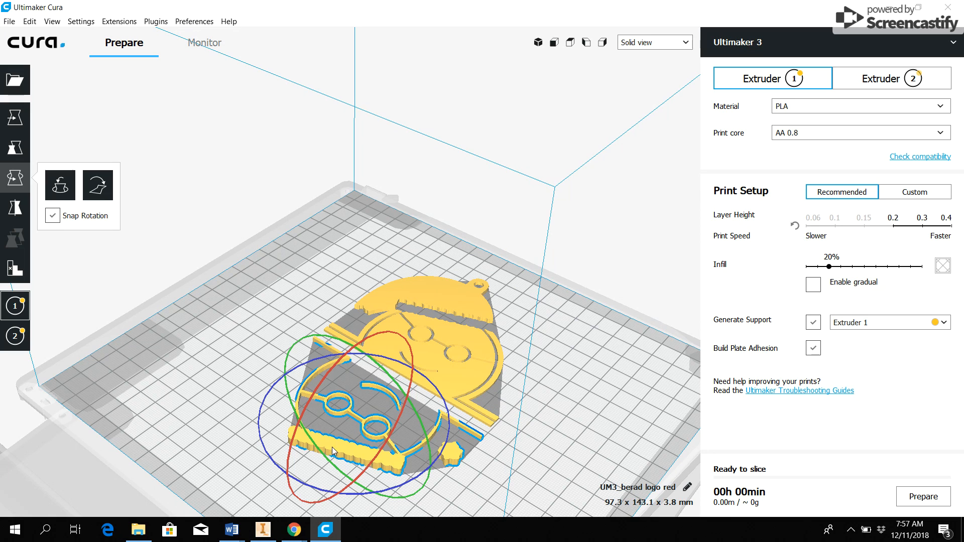
- Assign the lower logo part to Extruder 2, trial-merge it with the upper part, then undo
{"action": "left_click", "coordinate": [19, 339]}
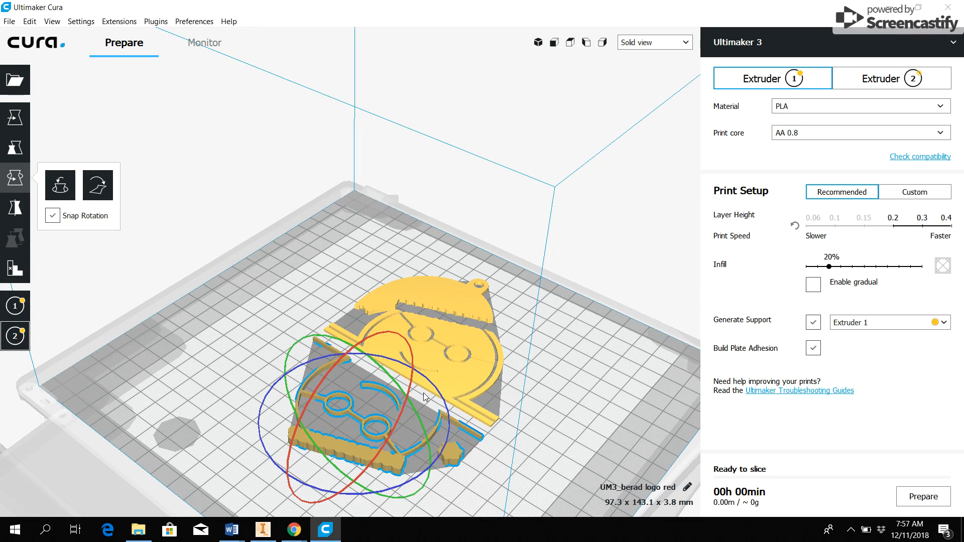
{"action": "left_click", "coordinate": [448, 371], "text": "ctrl"}
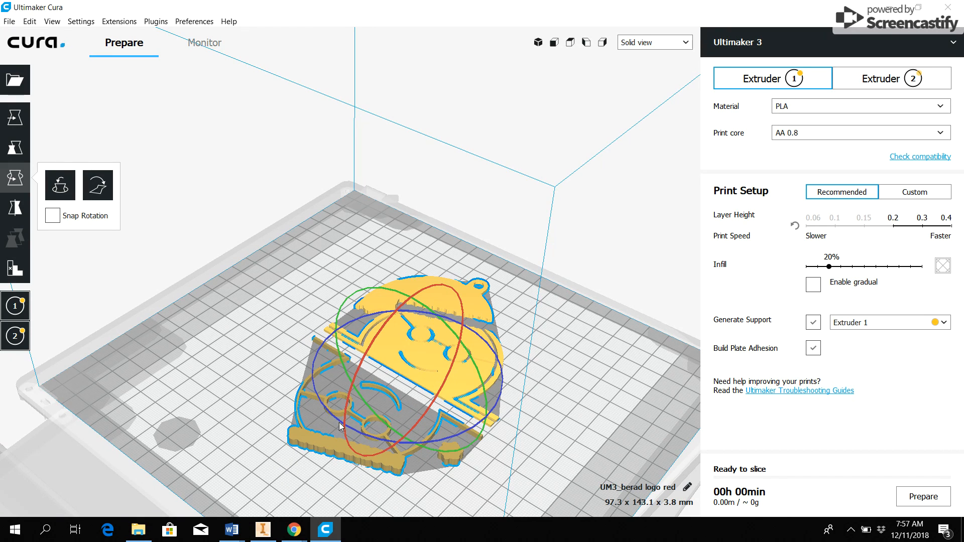
{"action": "right_click", "coordinate": [444, 370]}
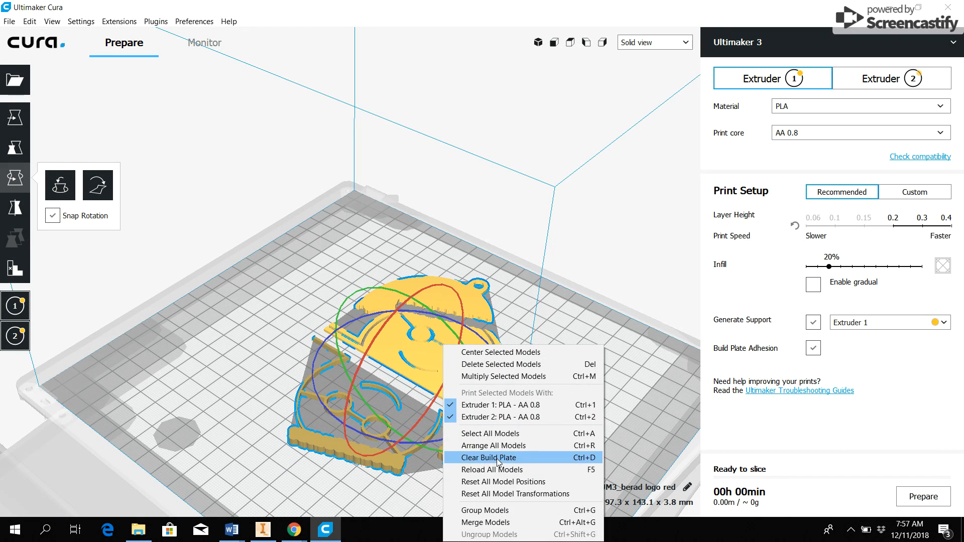
{"action": "left_click", "coordinate": [495, 523]}
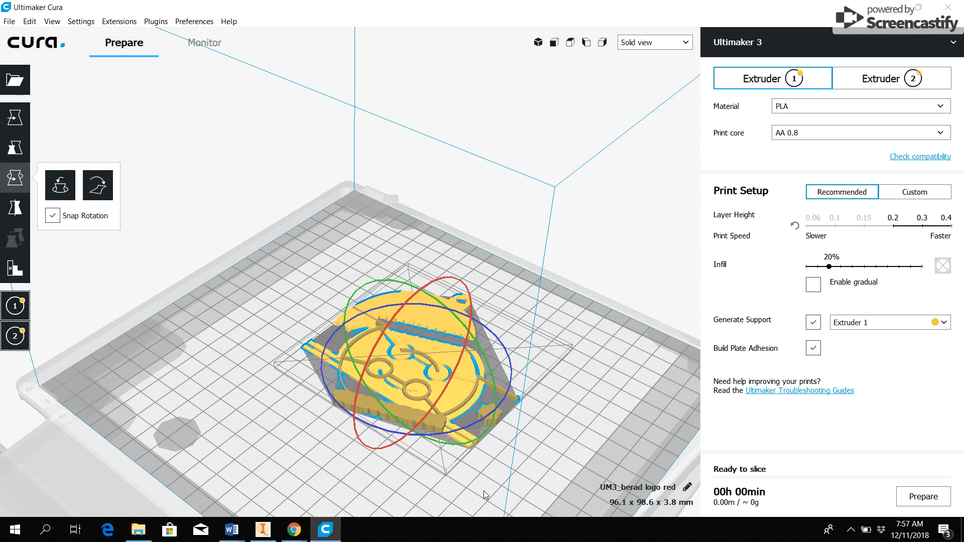
{"action": "key", "text": "ctrl+z"}
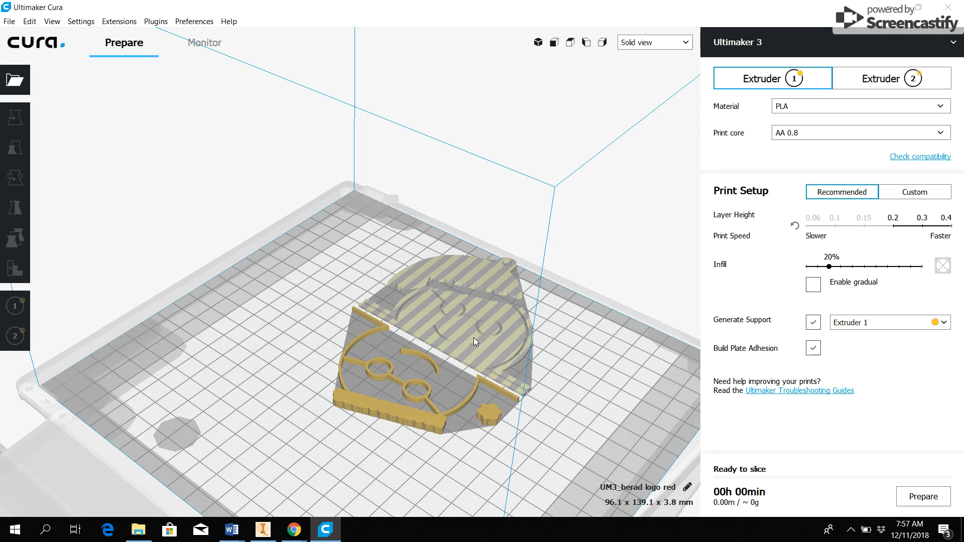
- Rotate the upper logo part by -30° and merge both parts into one model
{"action": "left_click", "coordinate": [471, 336]}
{"action": "left_click_drag", "start_coordinate": [559, 353], "coordinate": [421, 247]}
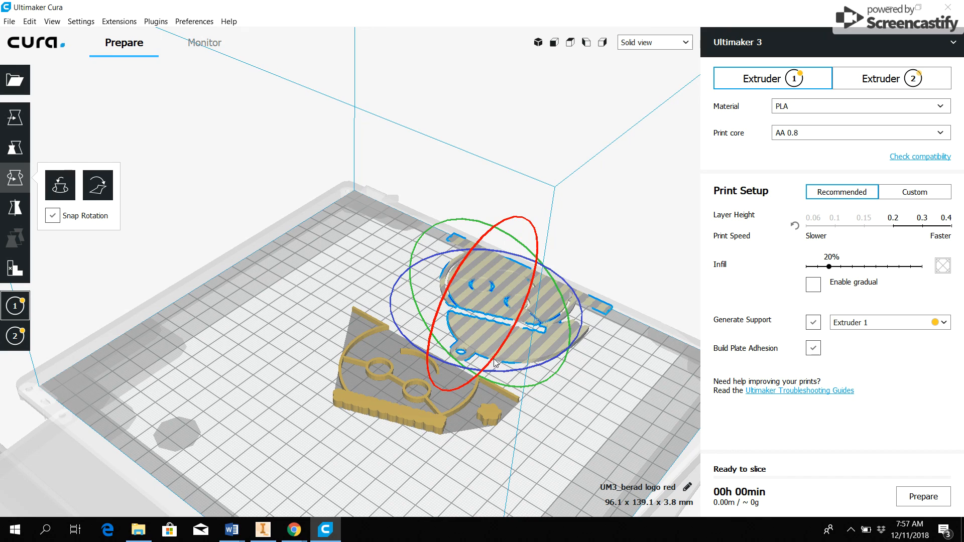
{"action": "left_click", "coordinate": [420, 415], "text": "ctrl"}
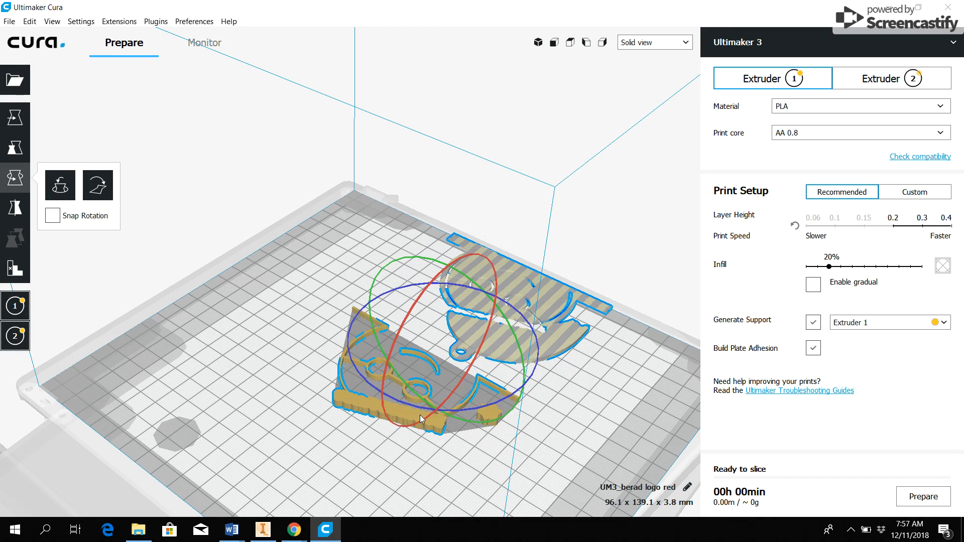
{"action": "right_click", "coordinate": [419, 416]}
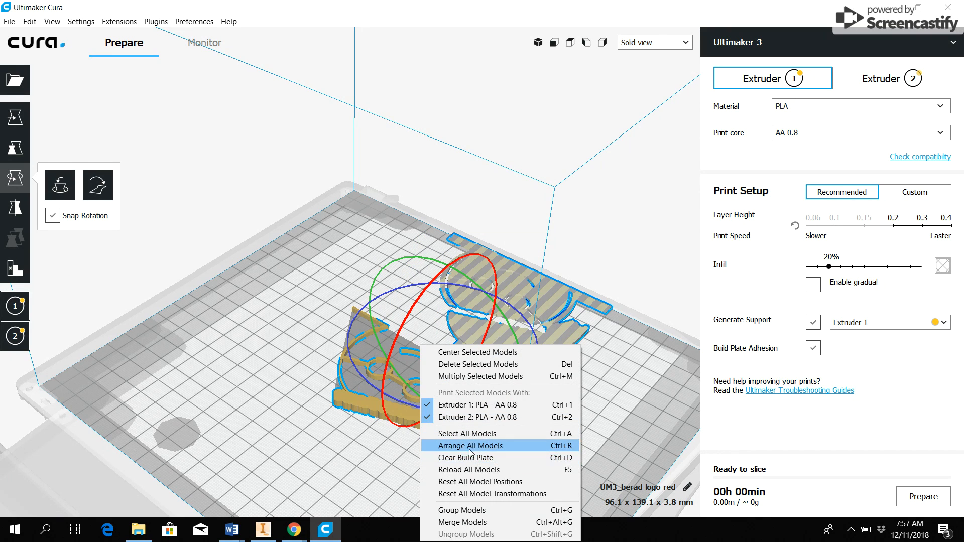
{"action": "left_click", "coordinate": [471, 523]}
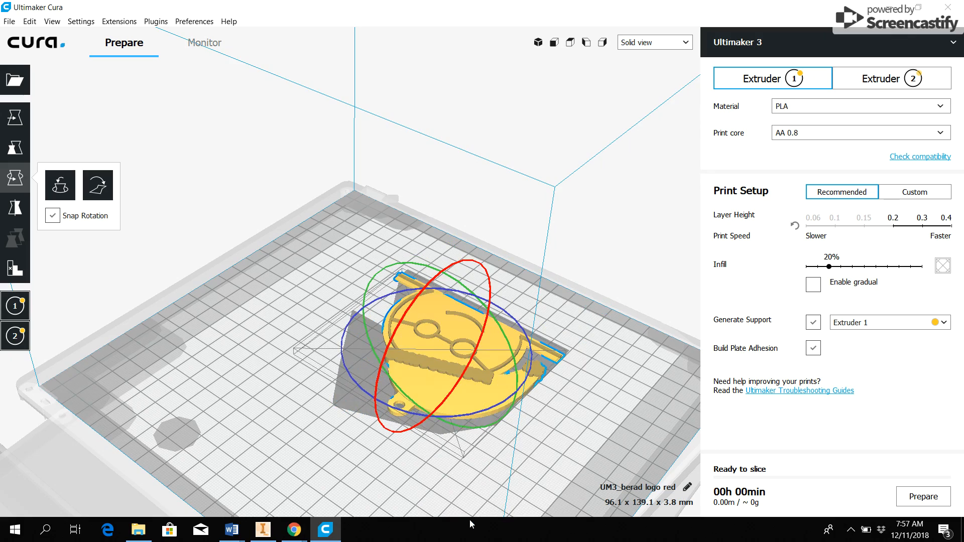
{"action": "right_click_drag", "start_coordinate": [517, 372], "coordinate": [201, 420]}
{"action": "scroll", "coordinate": [201, 419], "scroll_direction": "down", "scroll_amount": 3}
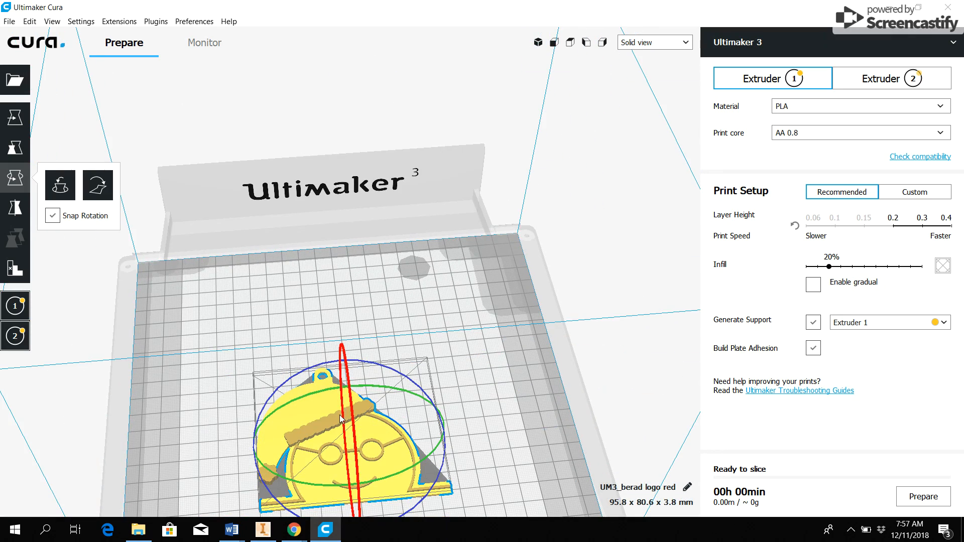
- Move the merged logo further onto the build plate and slice it for a 38-minute print
{"action": "left_click", "coordinate": [7, 123]}
{"action": "left_click_drag", "start_coordinate": [326, 424], "coordinate": [344, 398]}
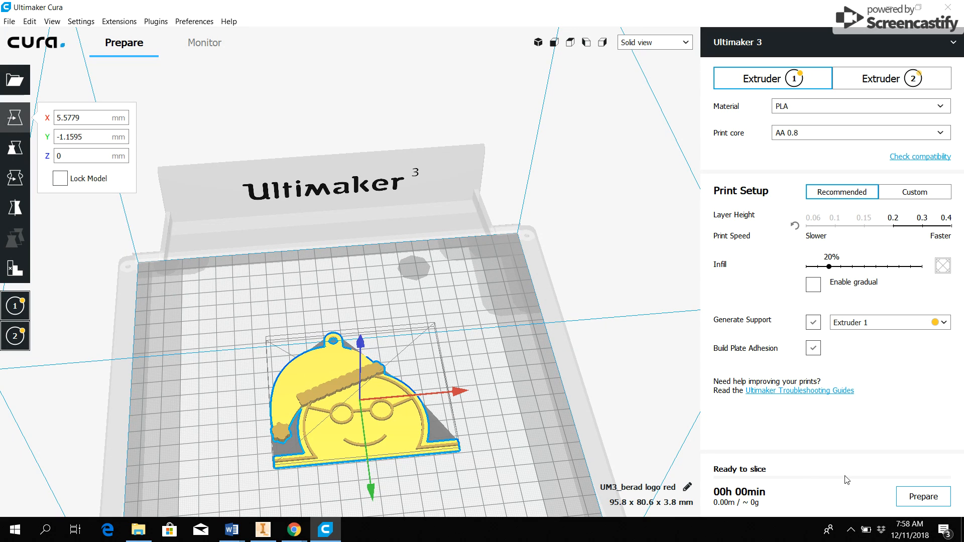
{"action": "left_click", "coordinate": [923, 496]}
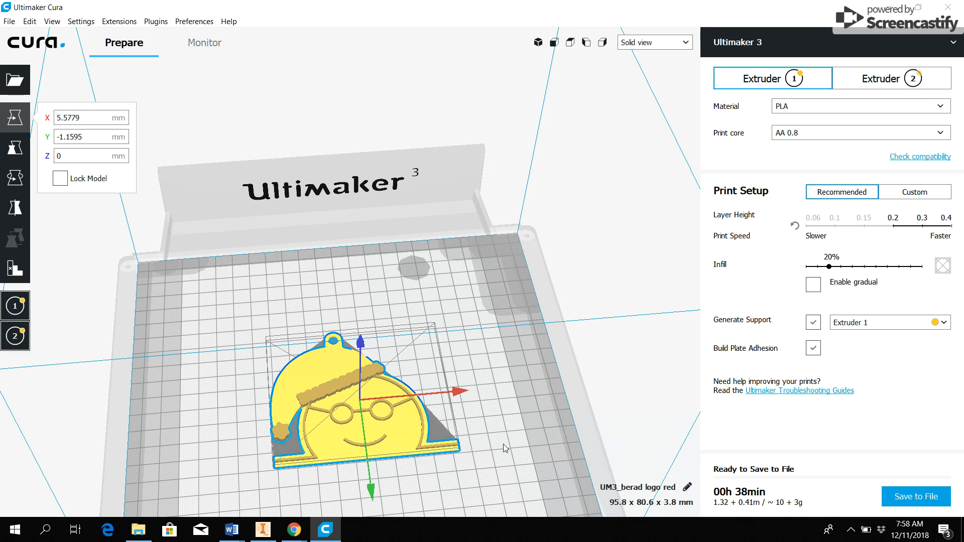
- Switch the preview to Layer view and scrub down to the first printed layer
{"action": "left_click", "coordinate": [682, 43]}
{"action": "left_click", "coordinate": [658, 83]}
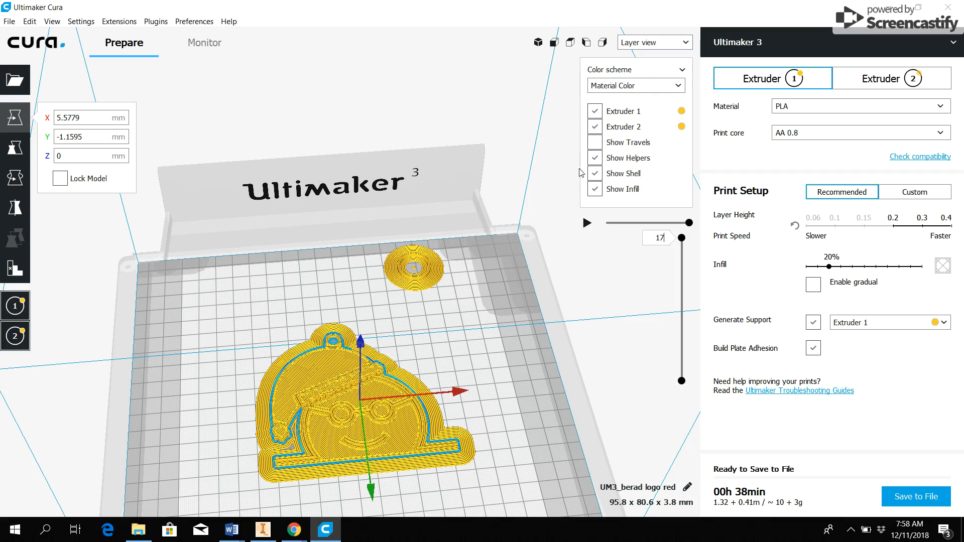
{"action": "right_click_drag", "start_coordinate": [499, 295], "coordinate": [573, 317]}
{"action": "left_click_drag", "start_coordinate": [681, 238], "coordinate": [682, 371]}
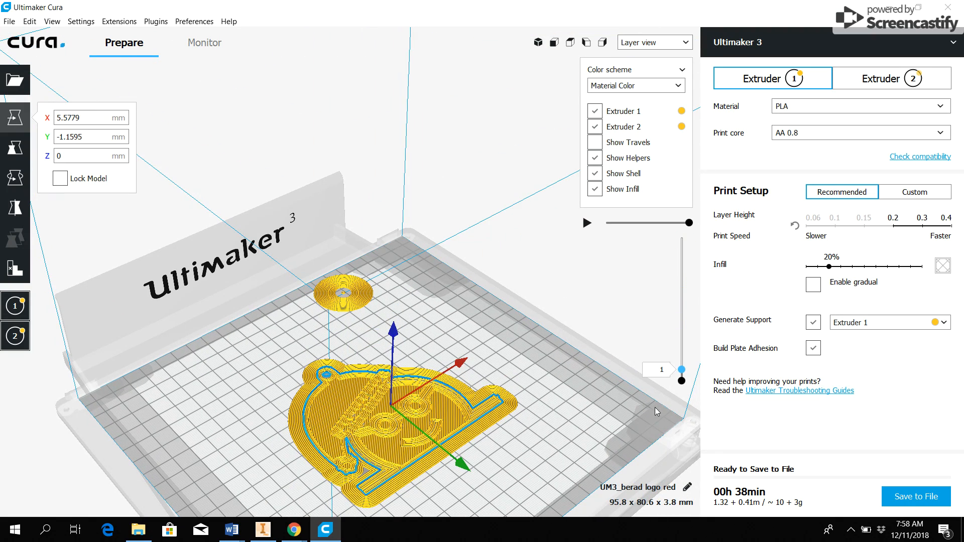
{"action": "right_click_drag", "start_coordinate": [581, 416], "coordinate": [521, 411]}
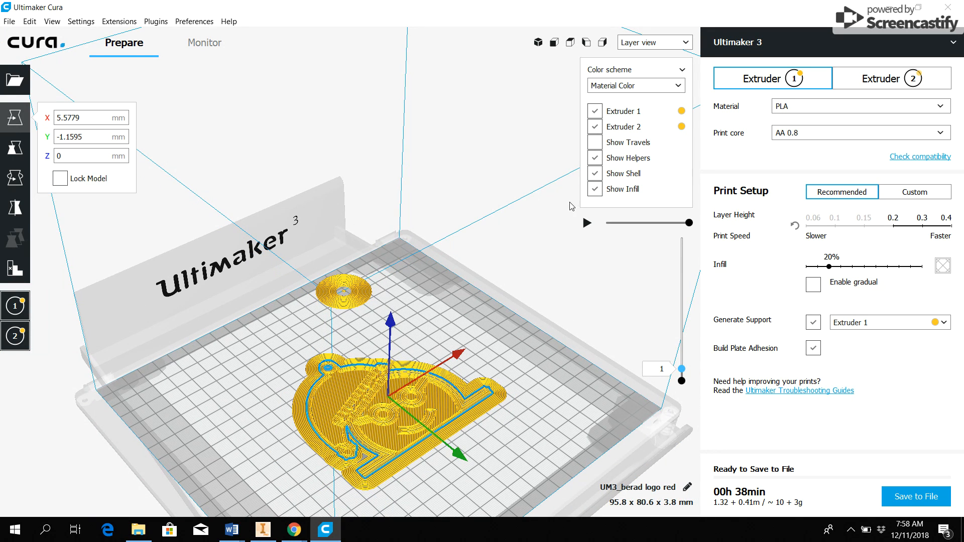
- Toggle Extruder 1 and Extruder 2 layer visibility while scrubbing between layers 1 and 16
{"action": "left_click", "coordinate": [596, 112]}
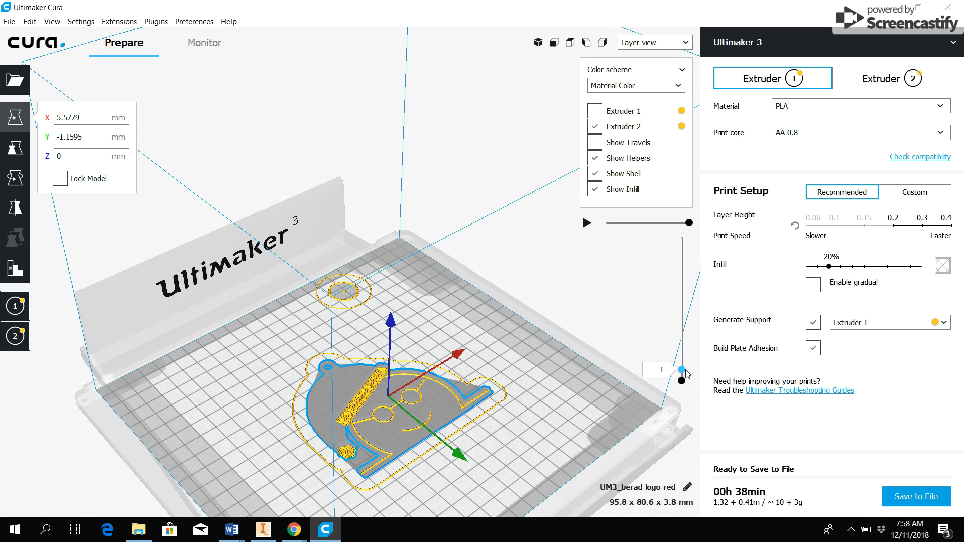
{"action": "left_click_drag", "start_coordinate": [681, 374], "coordinate": [687, 245]}
{"action": "left_click_drag", "start_coordinate": [688, 296], "coordinate": [683, 382]}
{"action": "left_click_drag", "start_coordinate": [684, 377], "coordinate": [684, 238]}
{"action": "left_click", "coordinate": [595, 128]}
{"action": "left_click", "coordinate": [595, 111]}
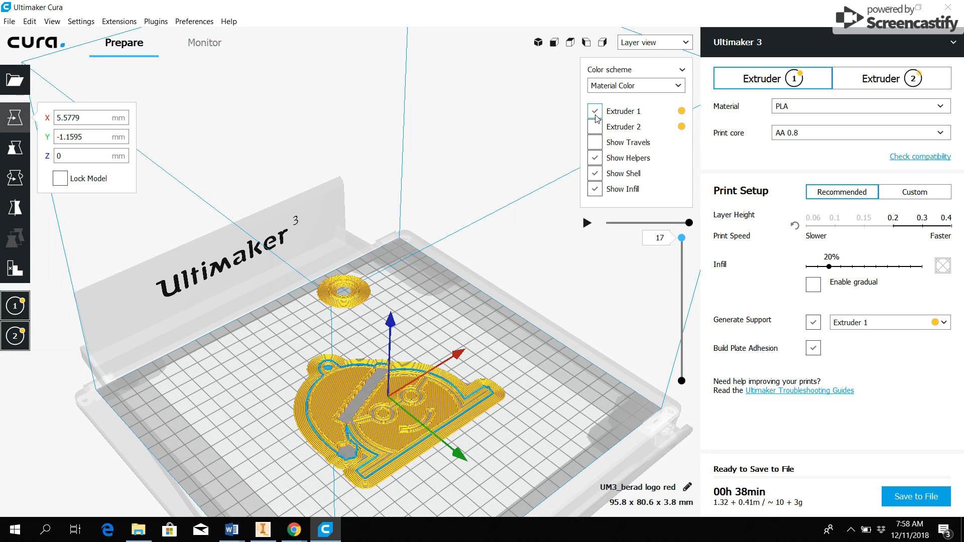
{"action": "left_click", "coordinate": [596, 127]}
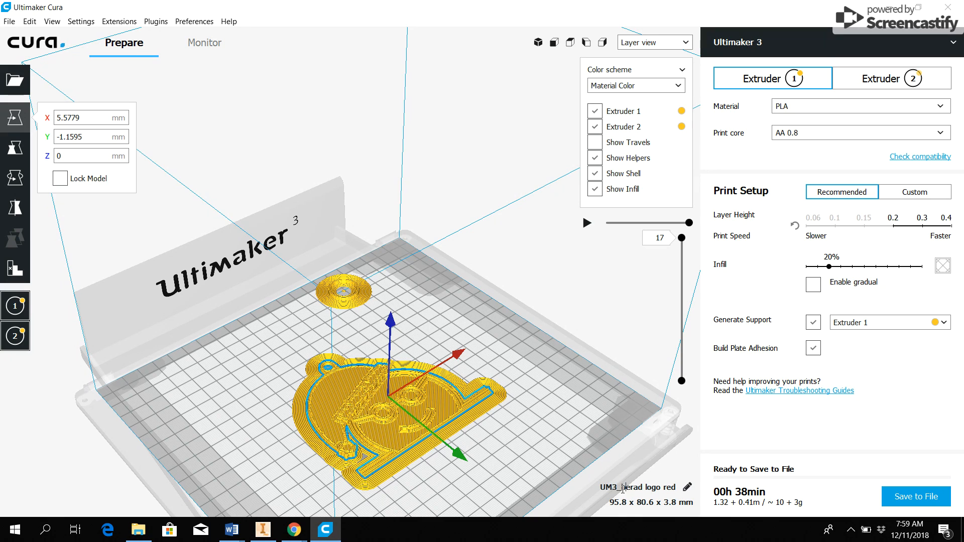
- Change the job name to bradfordna_red_white
{"action": "left_click_drag", "start_coordinate": [623, 487], "coordinate": [677, 488]}
{"action": "type", "text": "bradfordna_red_white"}
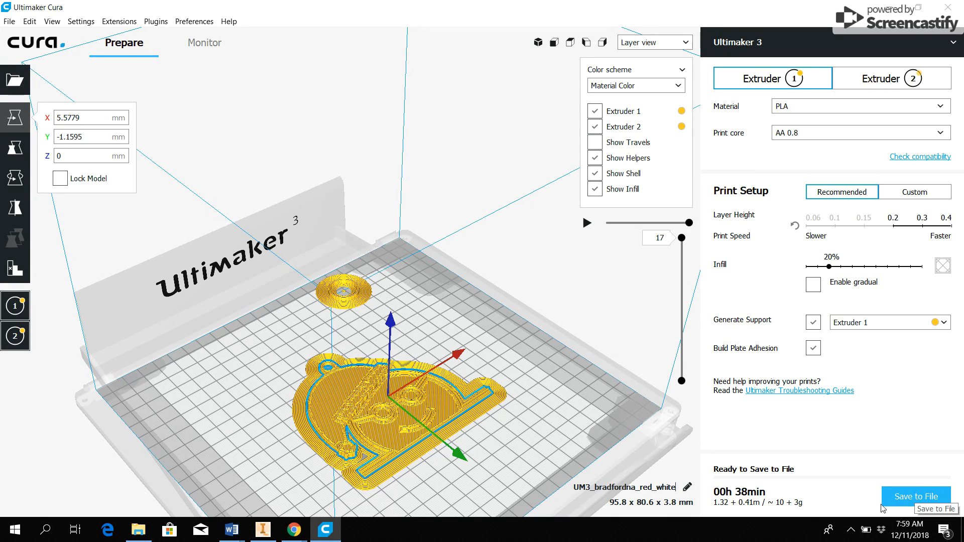
- Save the sliced print as a Compressed G-code file in the x-mas ornemants folder
{"action": "left_click", "coordinate": [912, 503]}
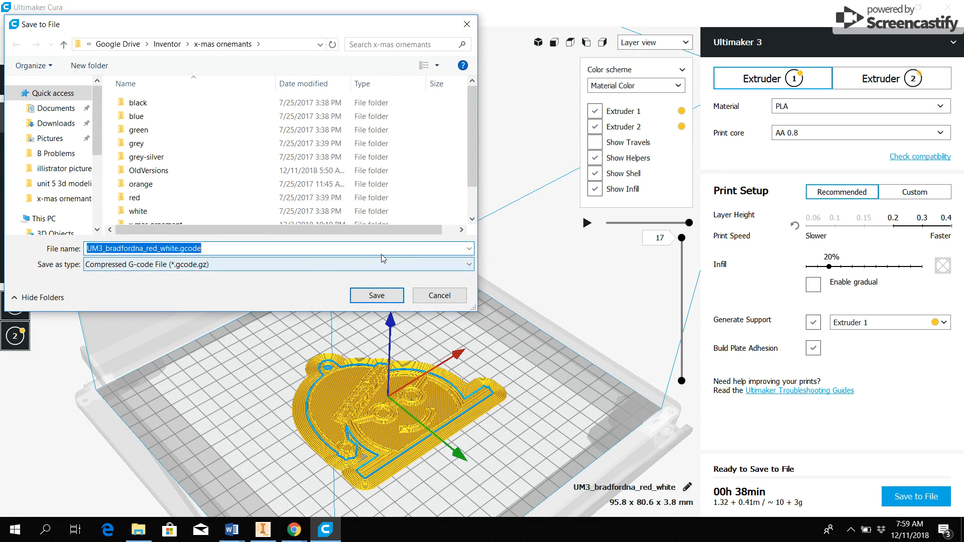
{"action": "left_click", "coordinate": [394, 300]}
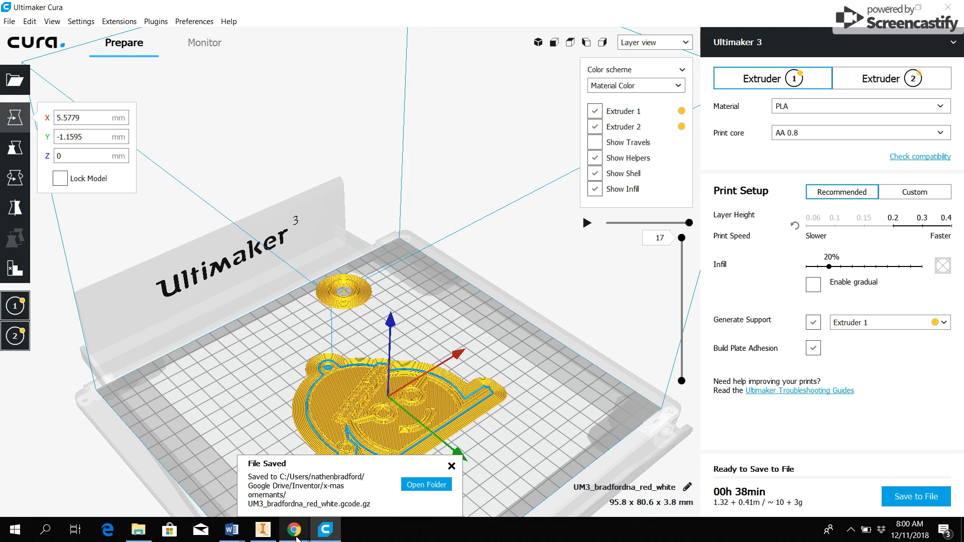
{"action": "mouse_move", "coordinate": [294, 530]}
{"action": "left_click", "coordinate": [366, 502]}
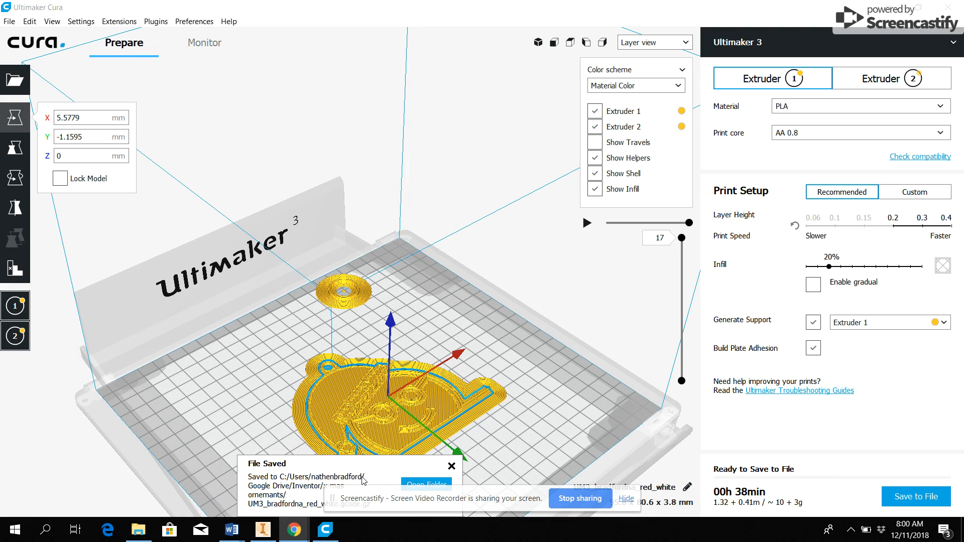
{"action": "left_click", "coordinate": [626, 499]}
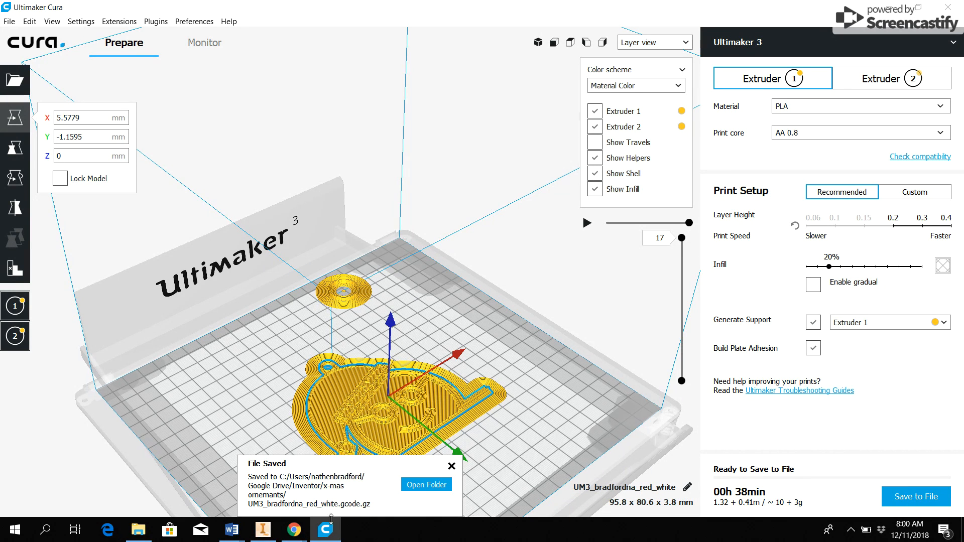